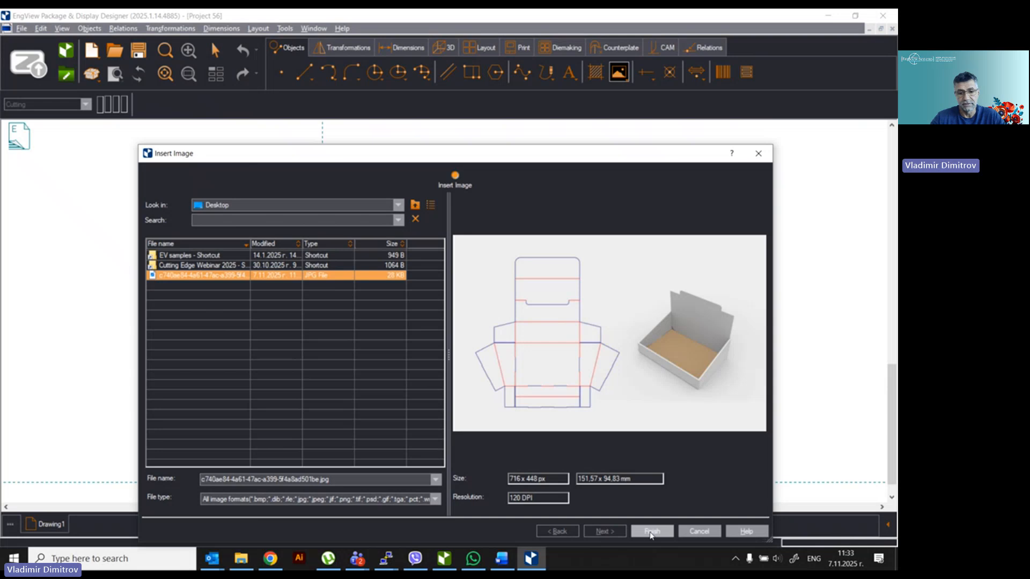
Step: Place the selected box dieline JPG from the Desktop into Drawing1
left_click(651, 532)
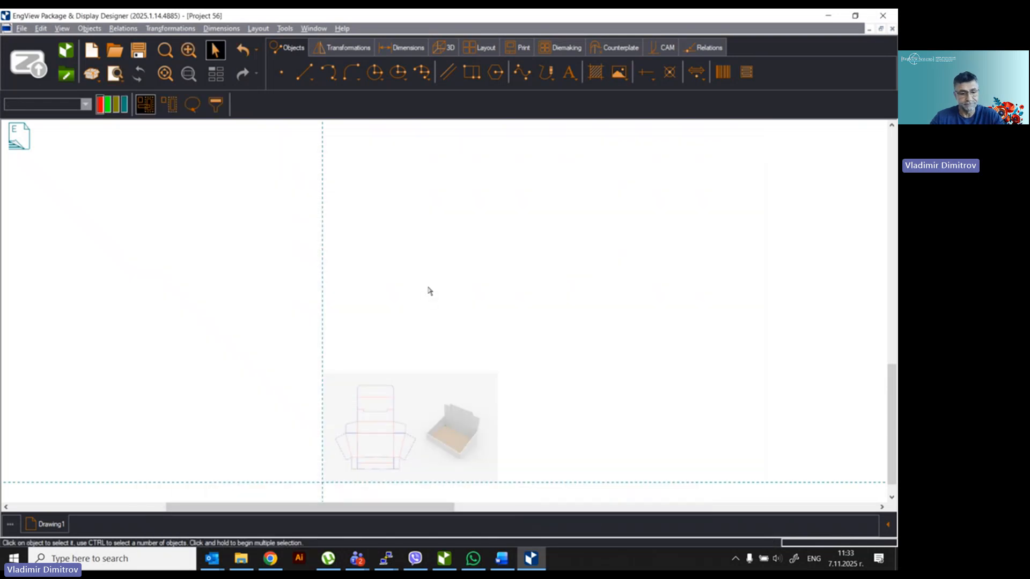
Step: Fit the view to the picture with F4 and turn on Show > Images in Background
key("F4")
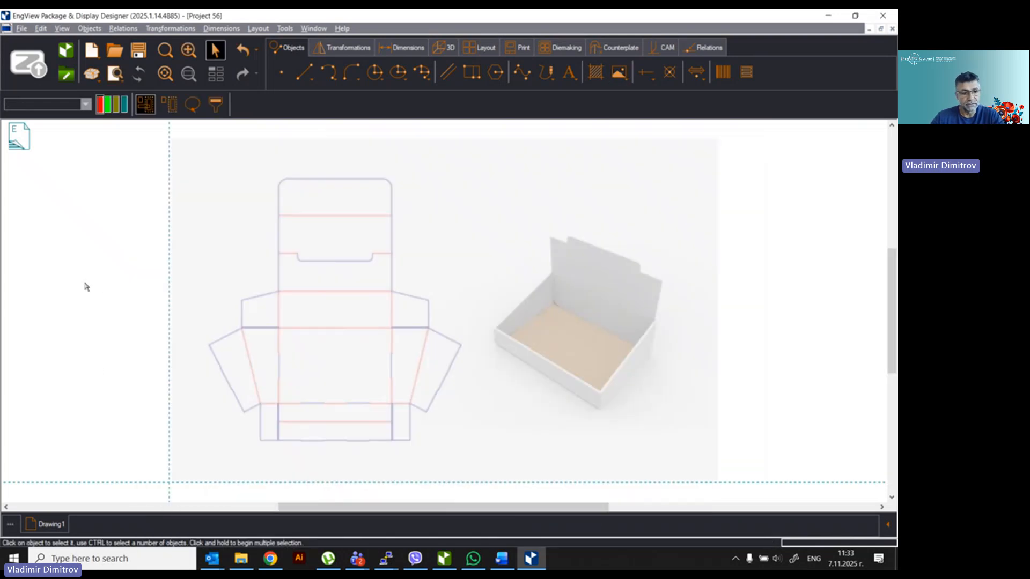
right_click(86, 287)
mouse_move(115, 451)
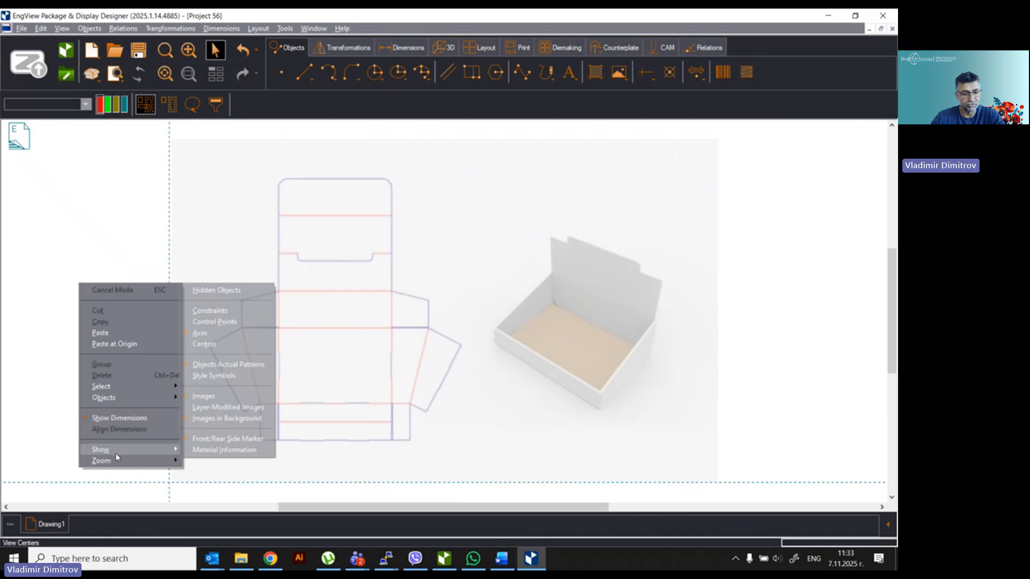
left_click(224, 419)
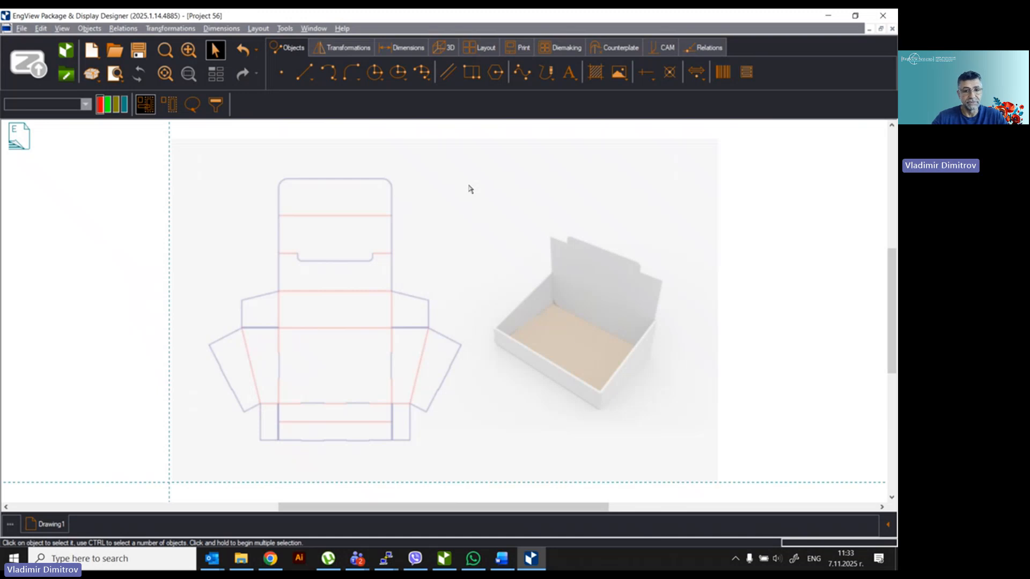
Step: Draw rectangles over the tray's bottom strip and the tall central panels up to the lid
left_click(472, 72)
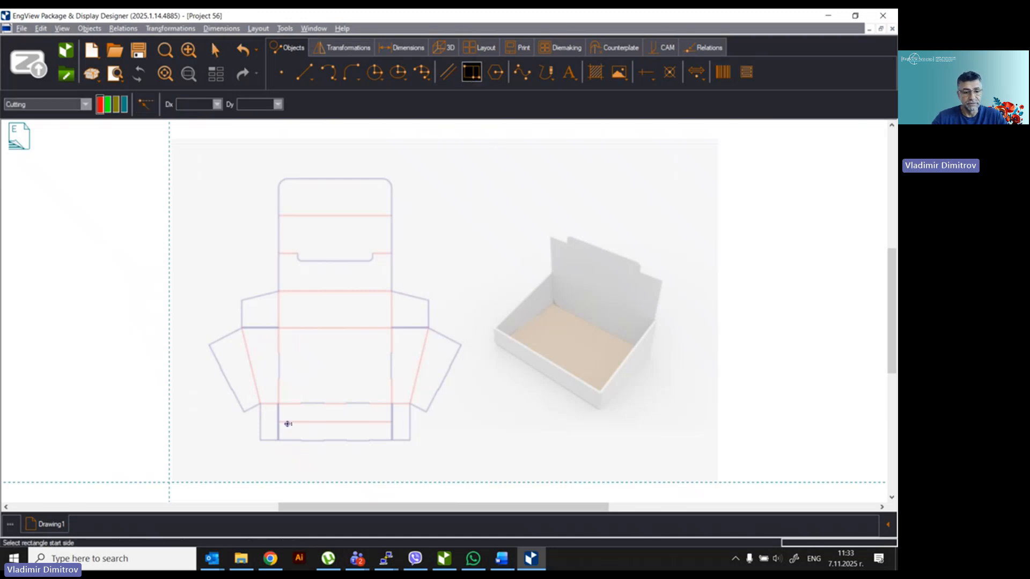
left_click(278, 439)
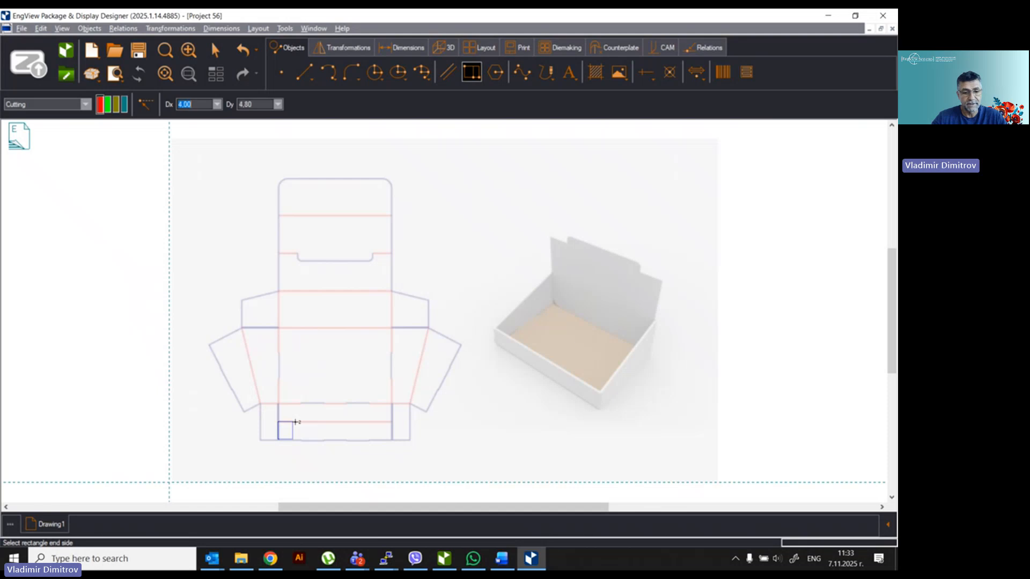
left_click(395, 421)
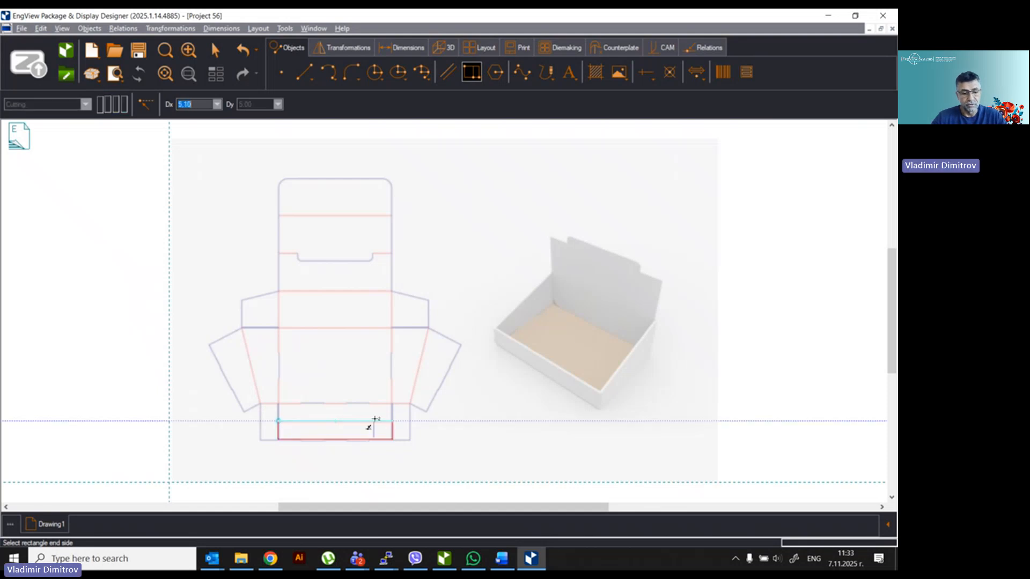
left_click(327, 421)
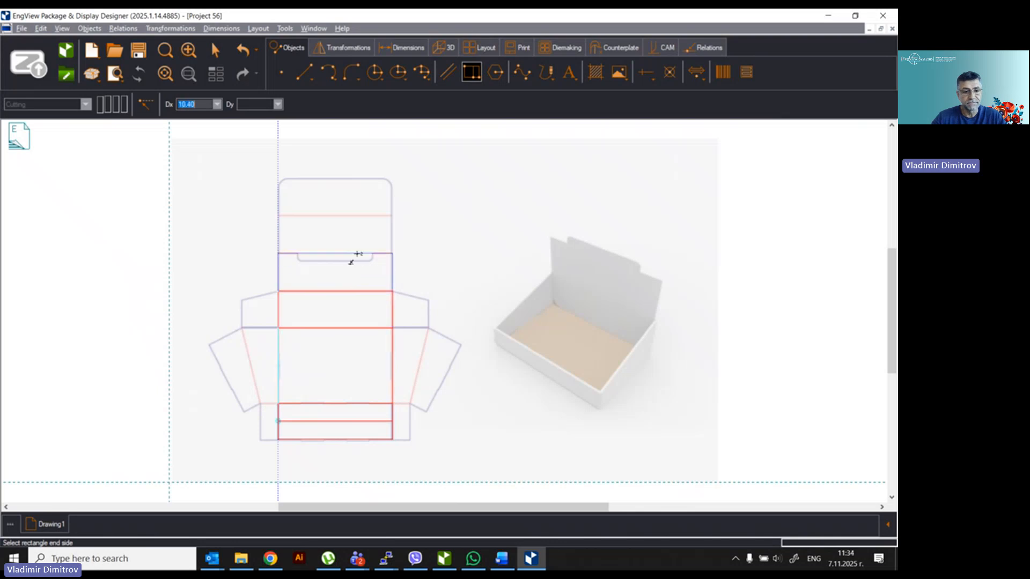
left_click(357, 184)
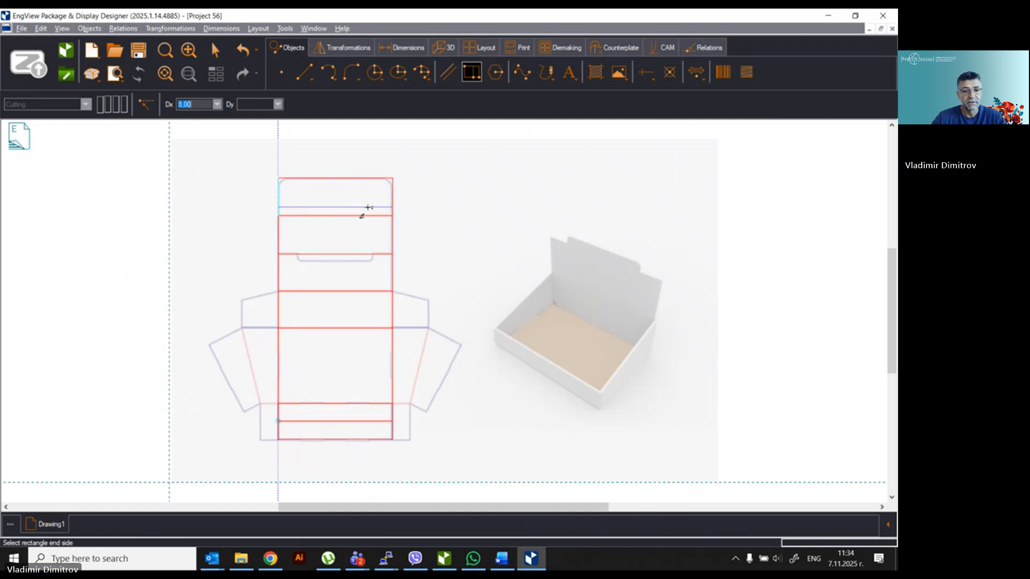
right_click(380, 203)
left_click(403, 209)
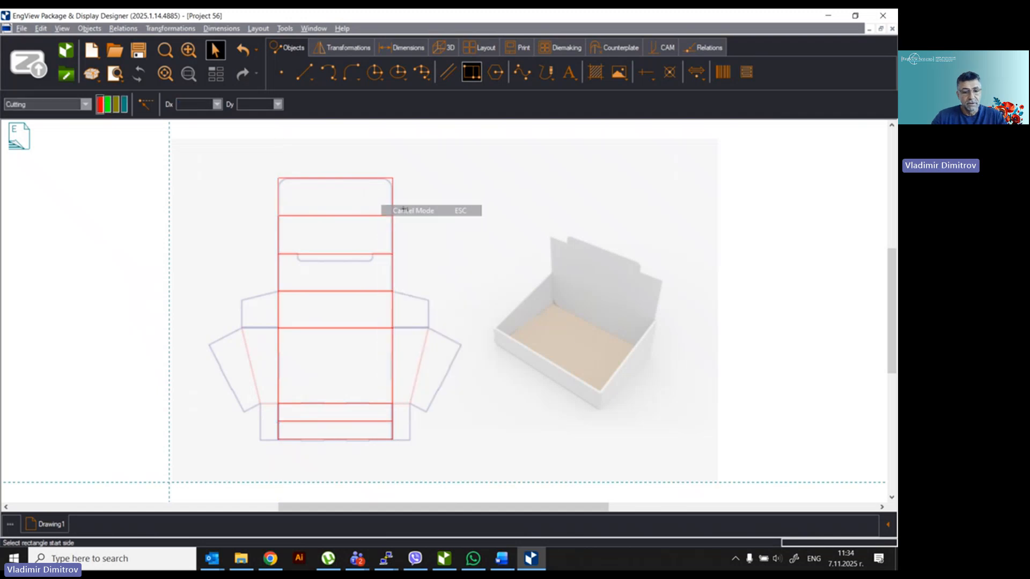
Step: Draw small rectangles over the bottom-right and bottom-left flaps
left_click(392, 438)
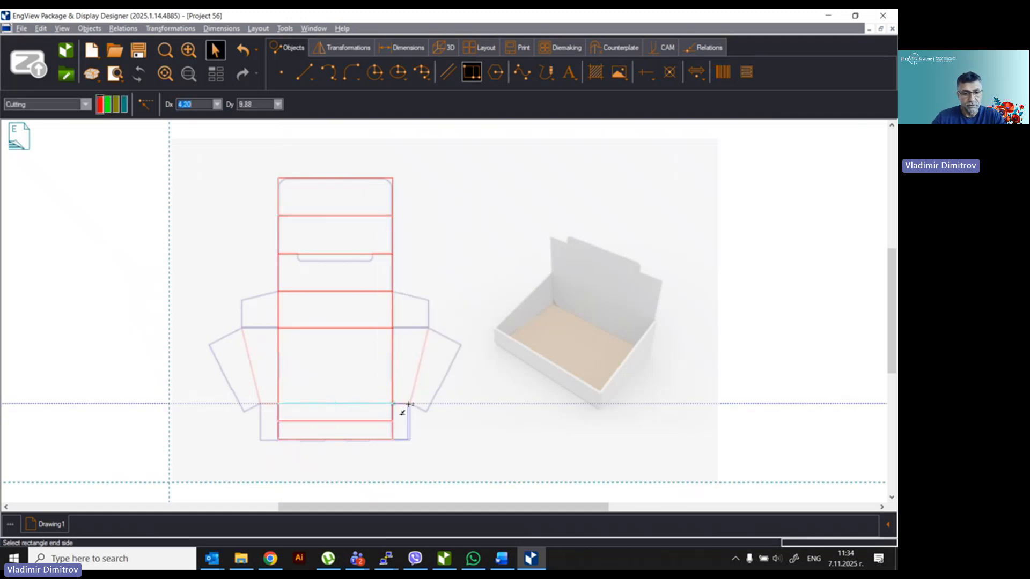
left_click(409, 403)
right_click(418, 356)
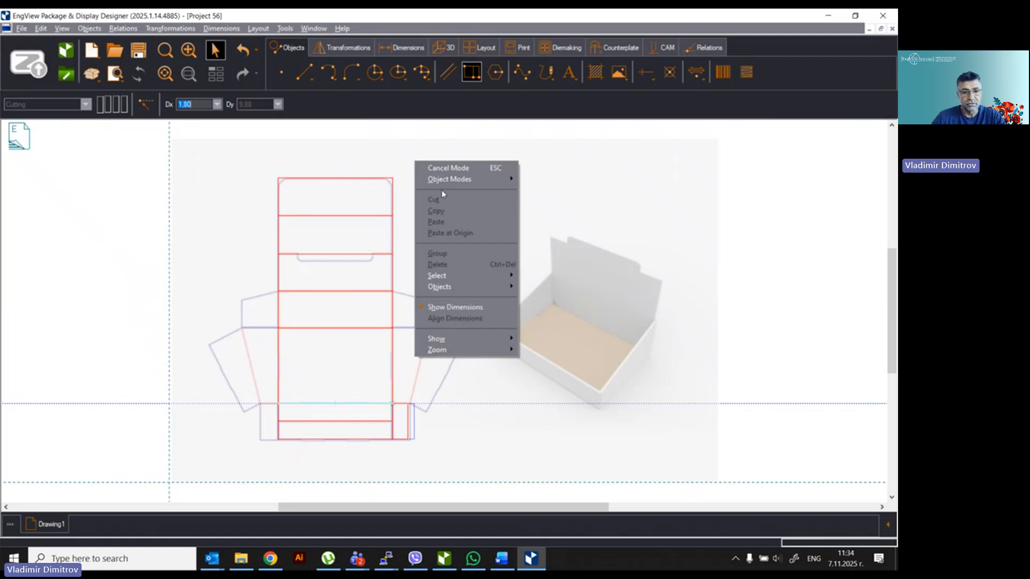
left_click(432, 168)
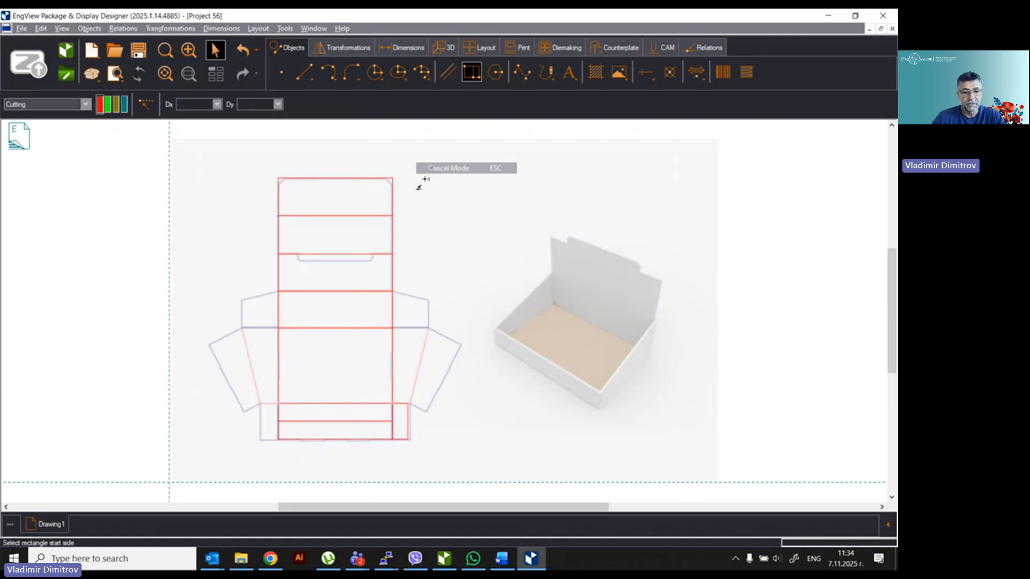
left_click(276, 439)
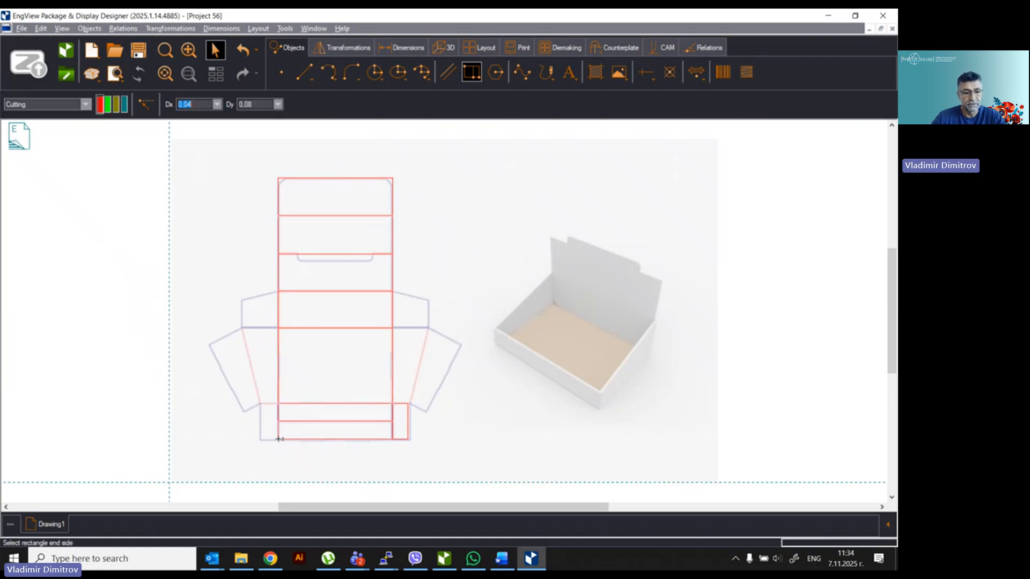
left_click(260, 403)
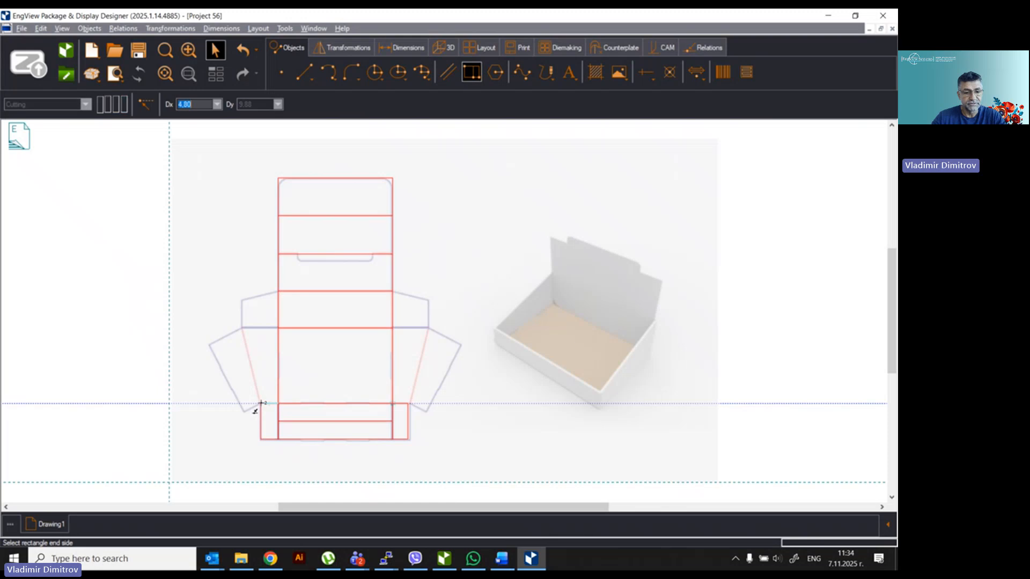
right_click(302, 379)
left_click(337, 189)
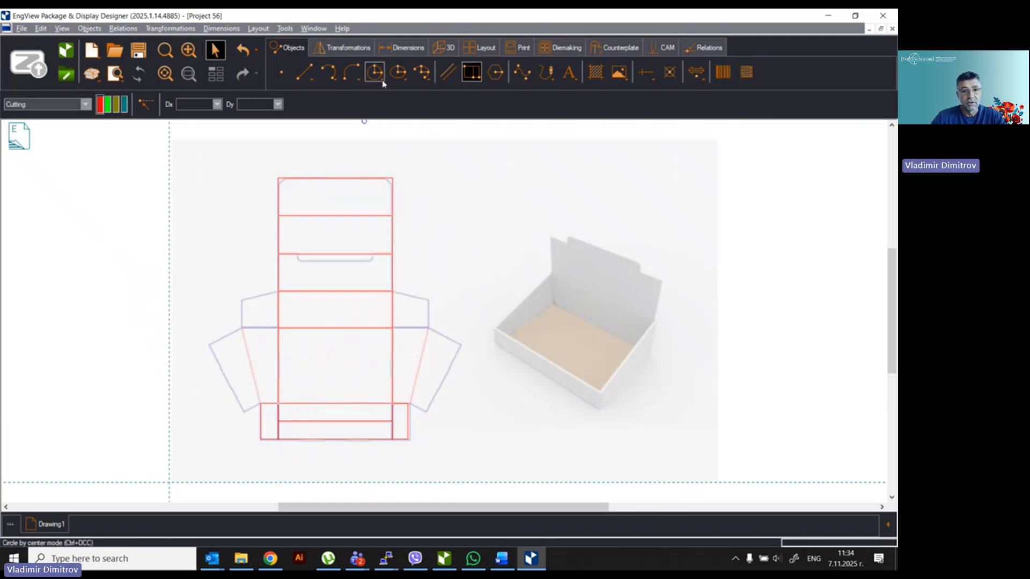
Step: Trace the right side flap's outer edge and its top edges with lines
left_click(304, 71)
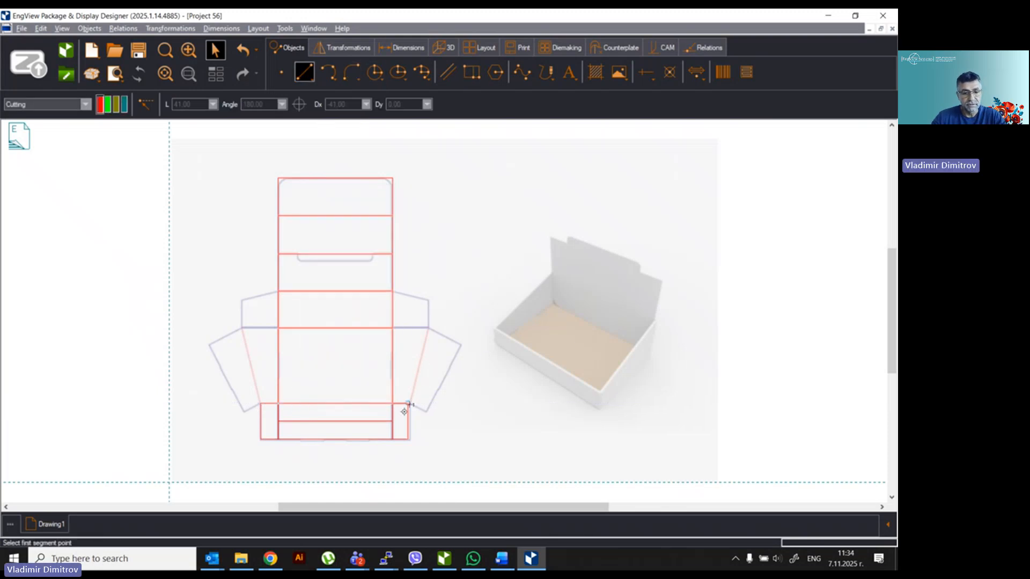
left_click(426, 412)
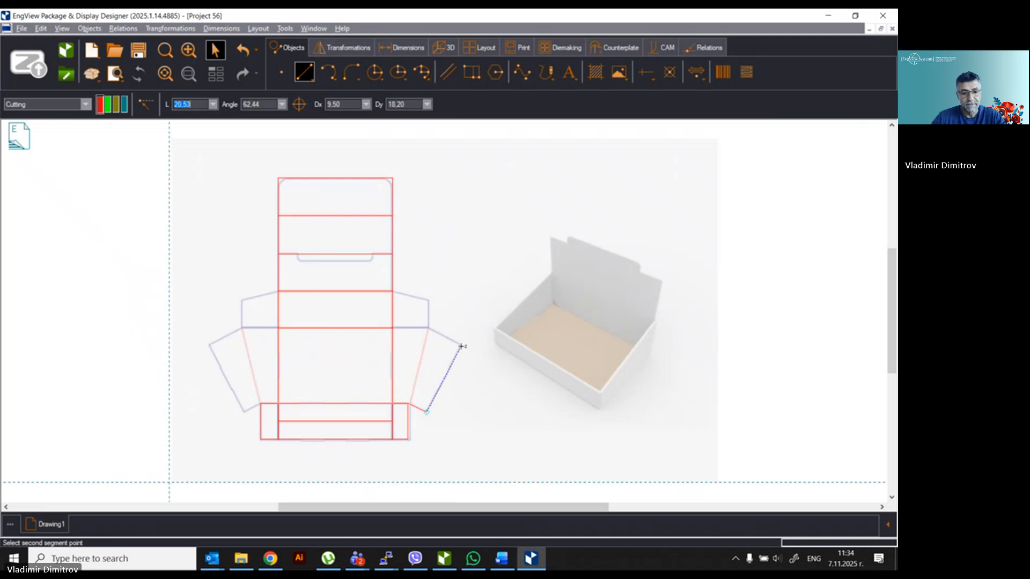
left_click(428, 327)
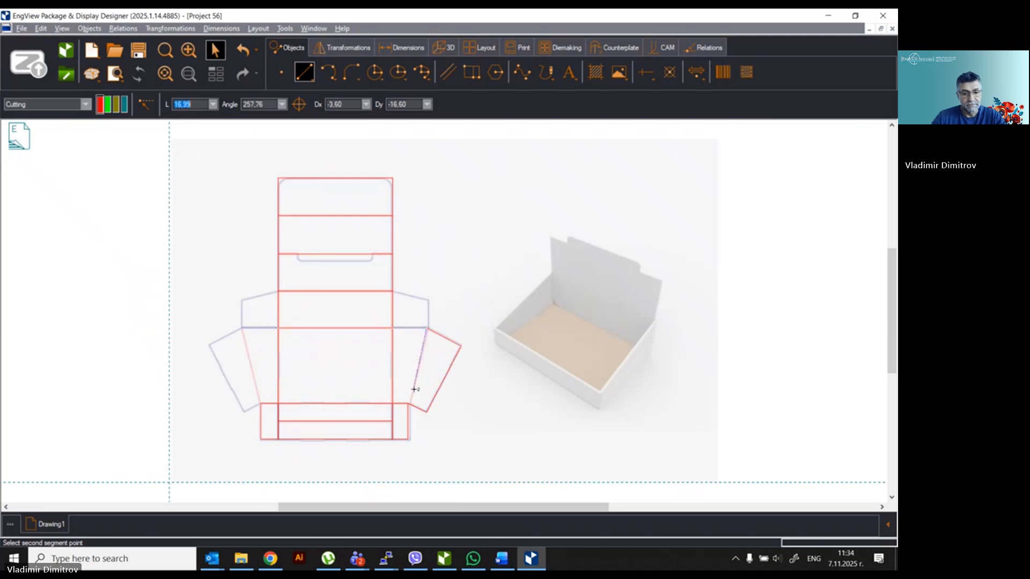
right_click(425, 357)
right_click(427, 358)
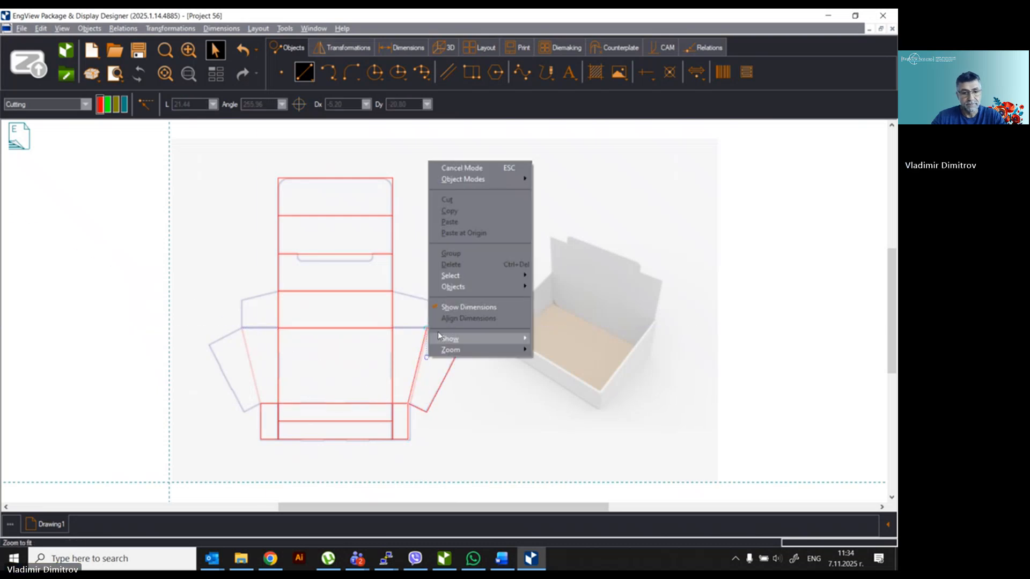
left_click(461, 168)
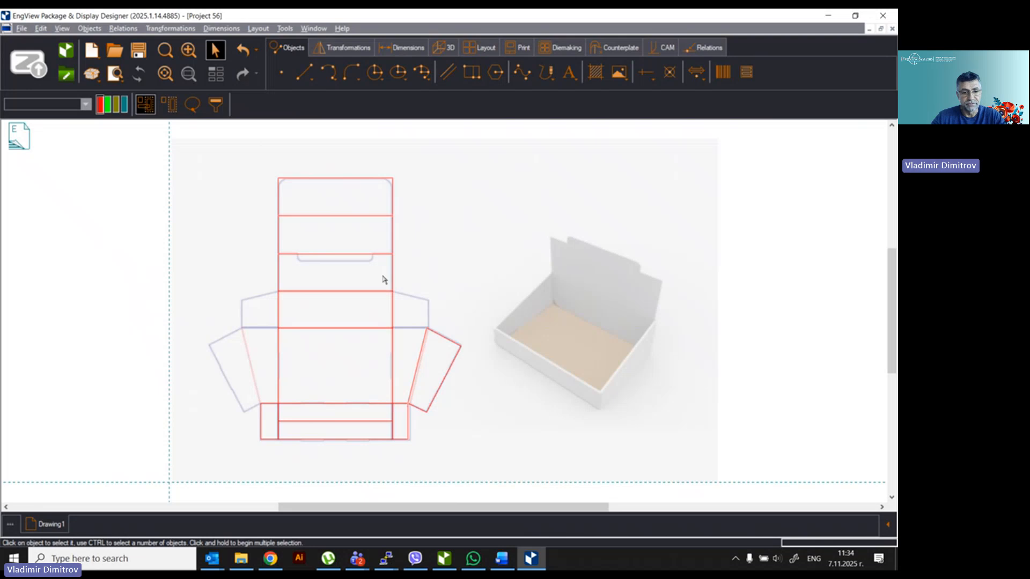
left_click(304, 72)
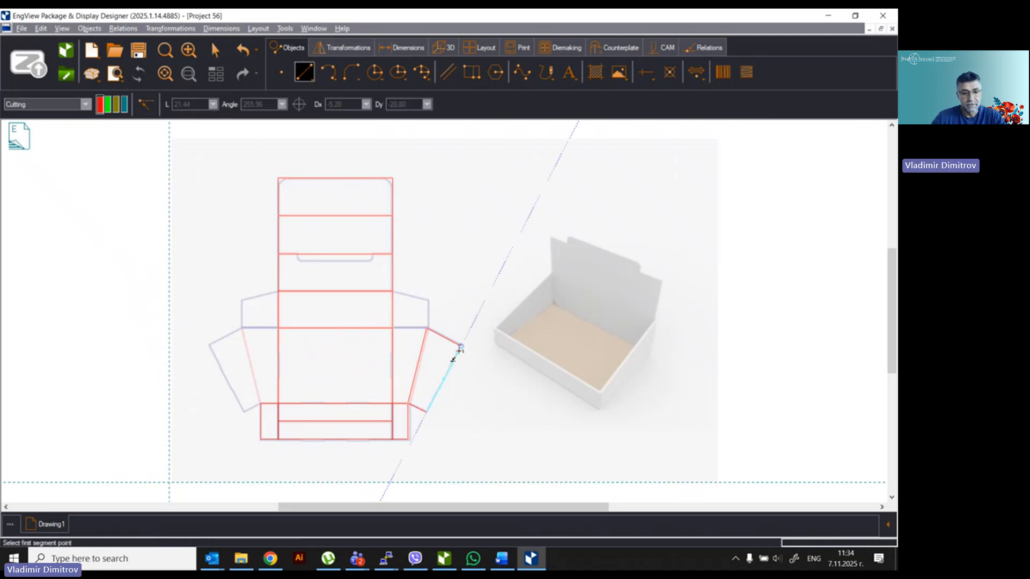
left_click(426, 328)
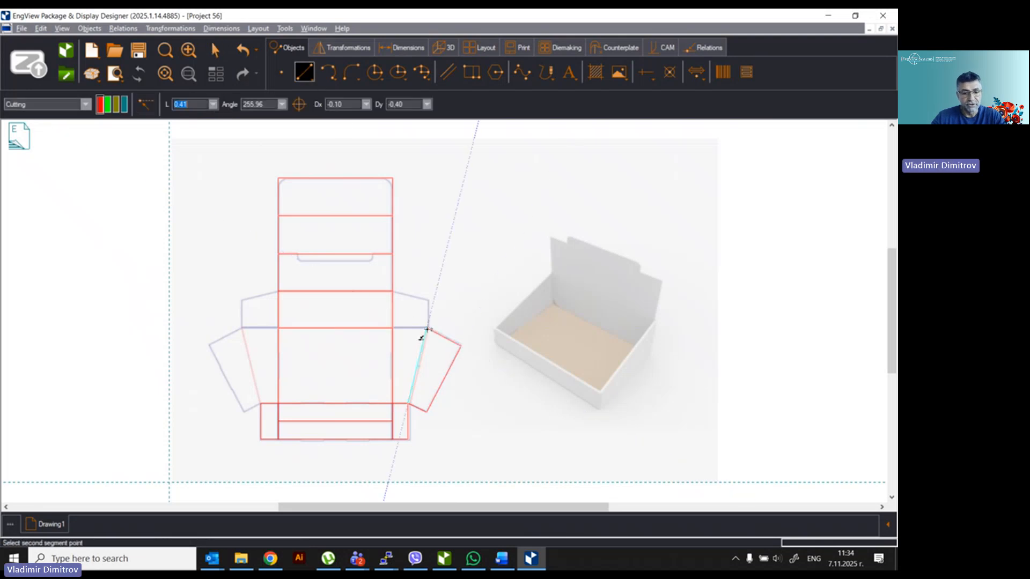
left_click(393, 328)
right_click(426, 302)
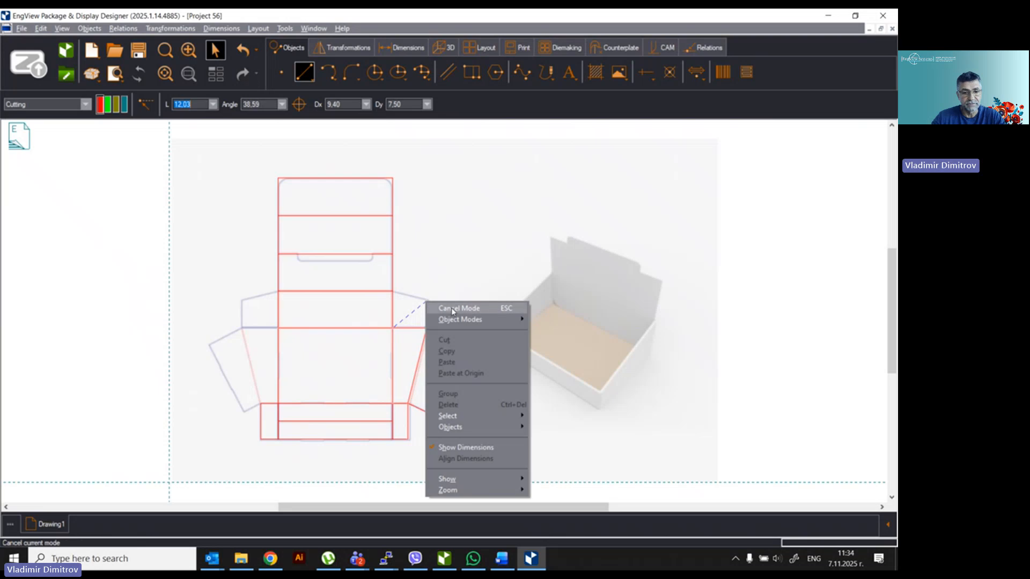
left_click(452, 307)
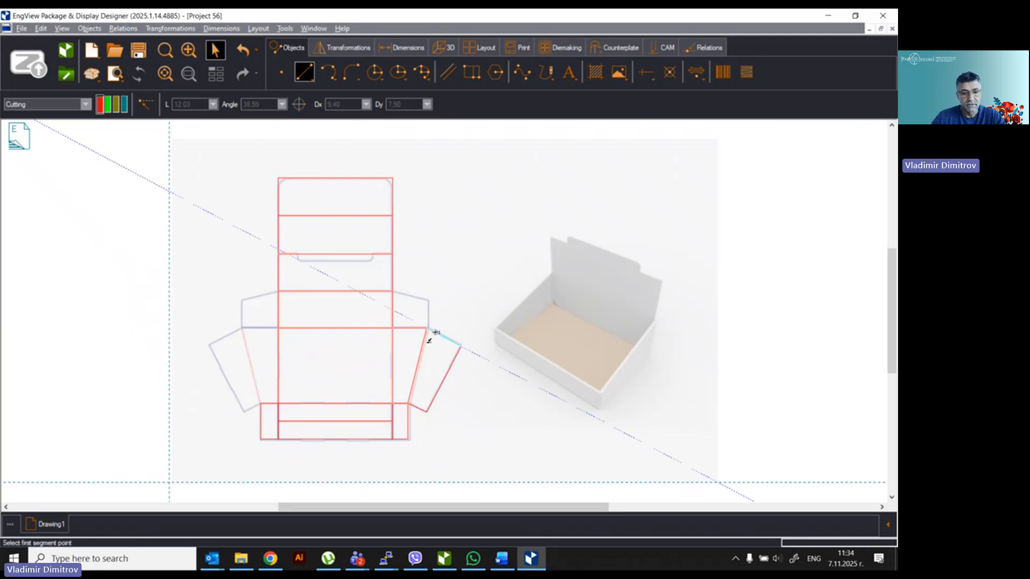
left_click(427, 299)
left_click(393, 292)
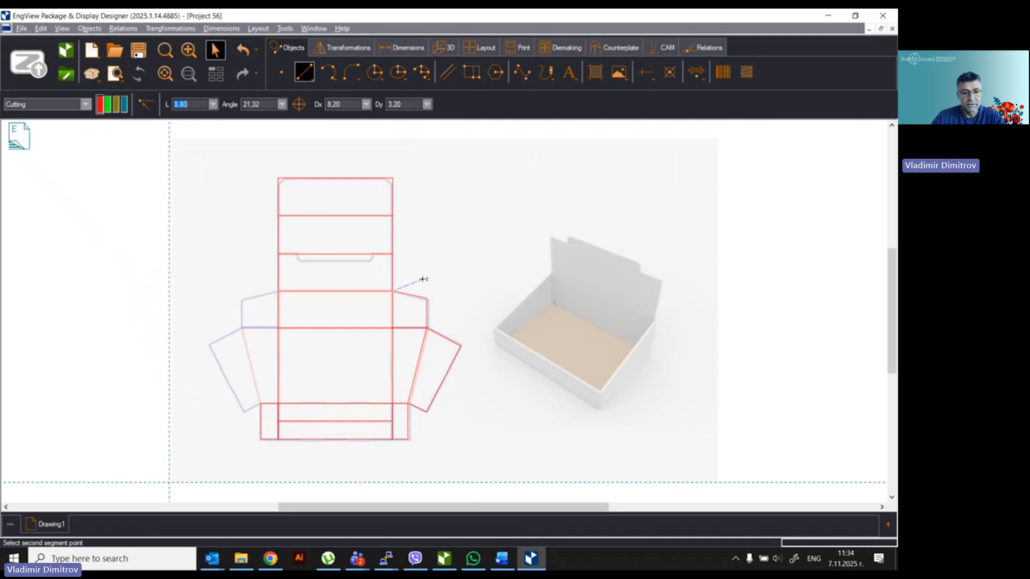
right_click(424, 280)
left_click(474, 283)
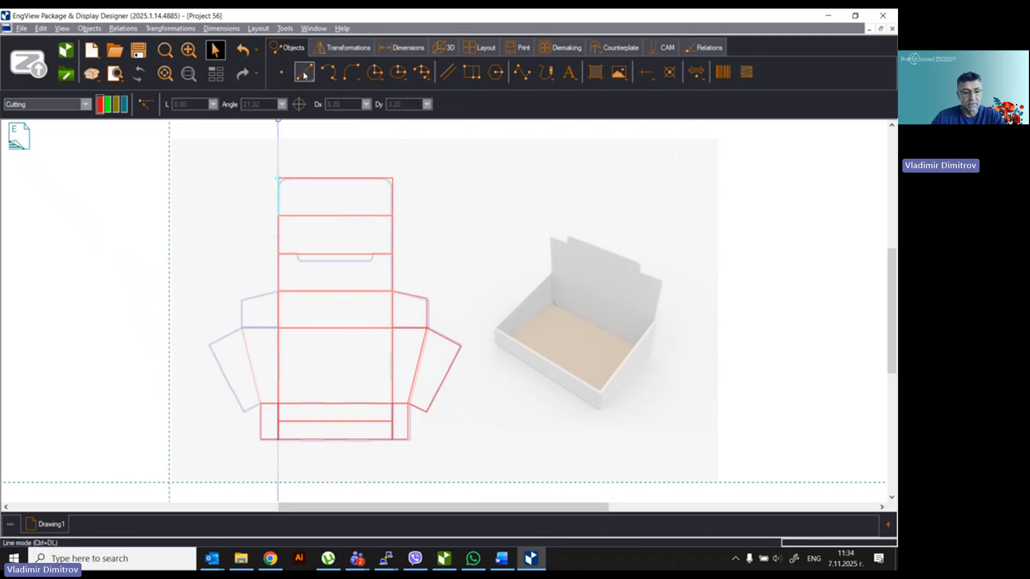
Step: Outline the left angled side flap with a closed chain of lines
left_click(261, 404)
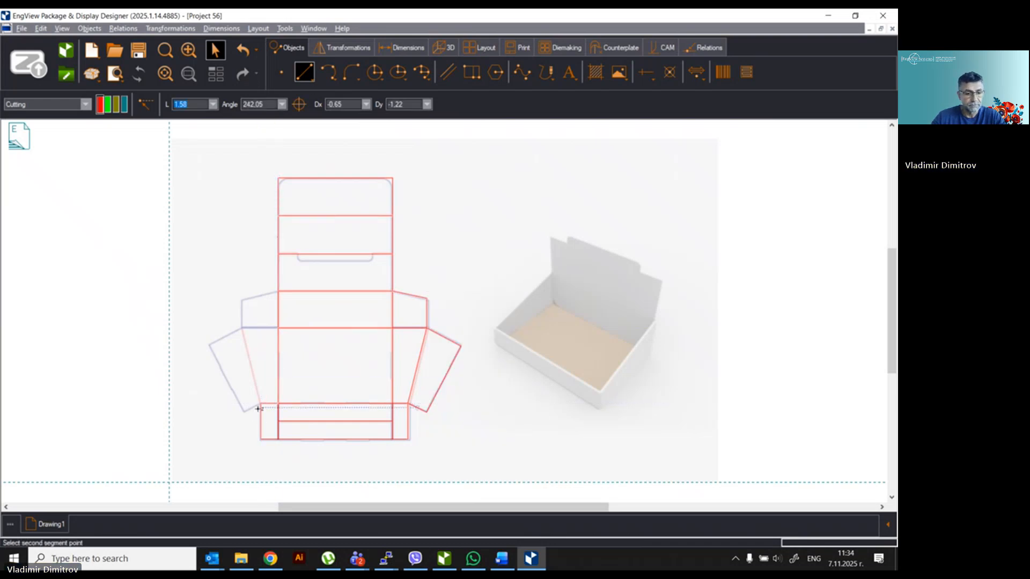
left_click(245, 411)
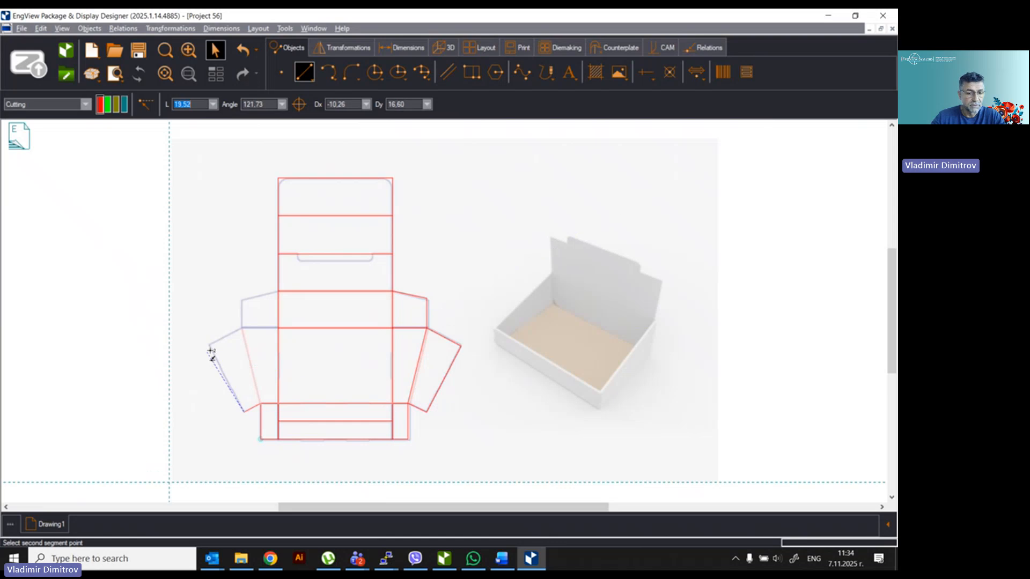
left_click(209, 346)
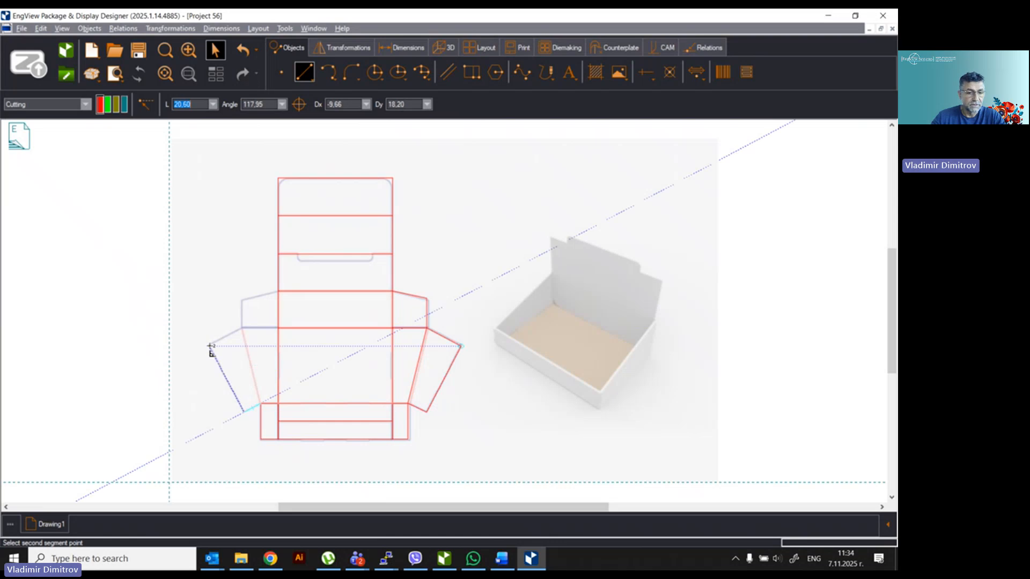
left_click(242, 328)
left_click(261, 404)
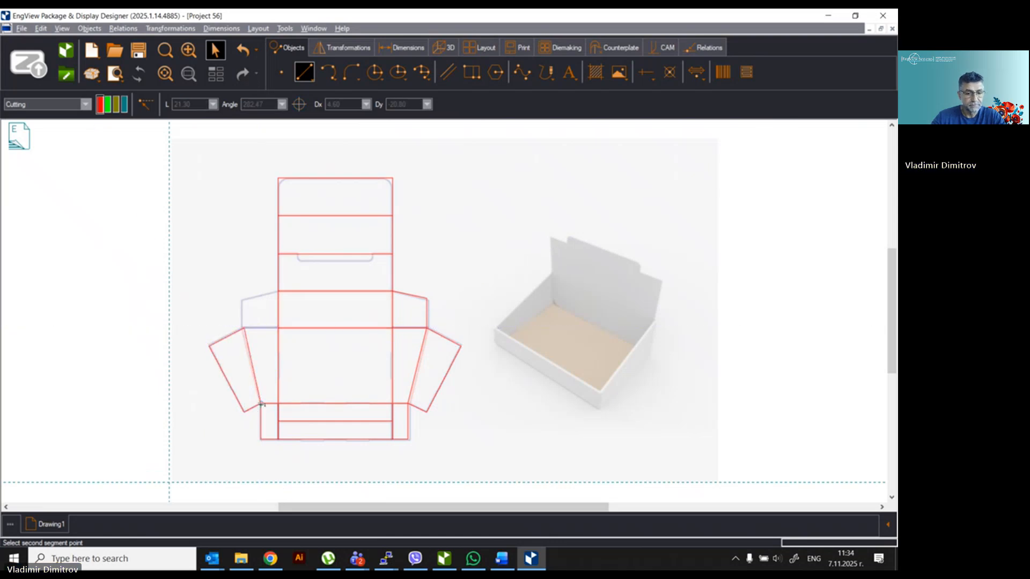
right_click(256, 360)
left_click(290, 170)
left_click(290, 164)
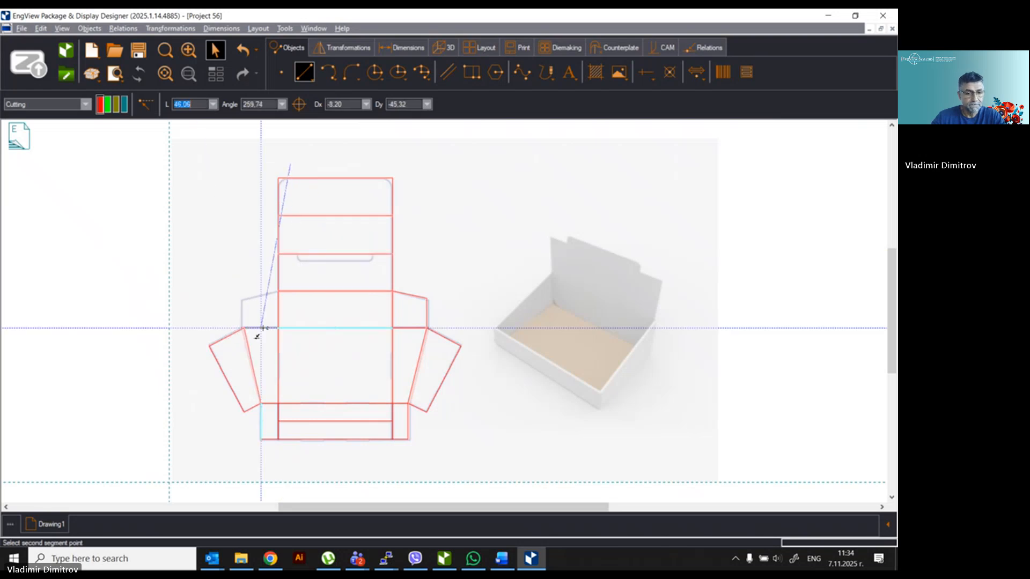
key("Escape")
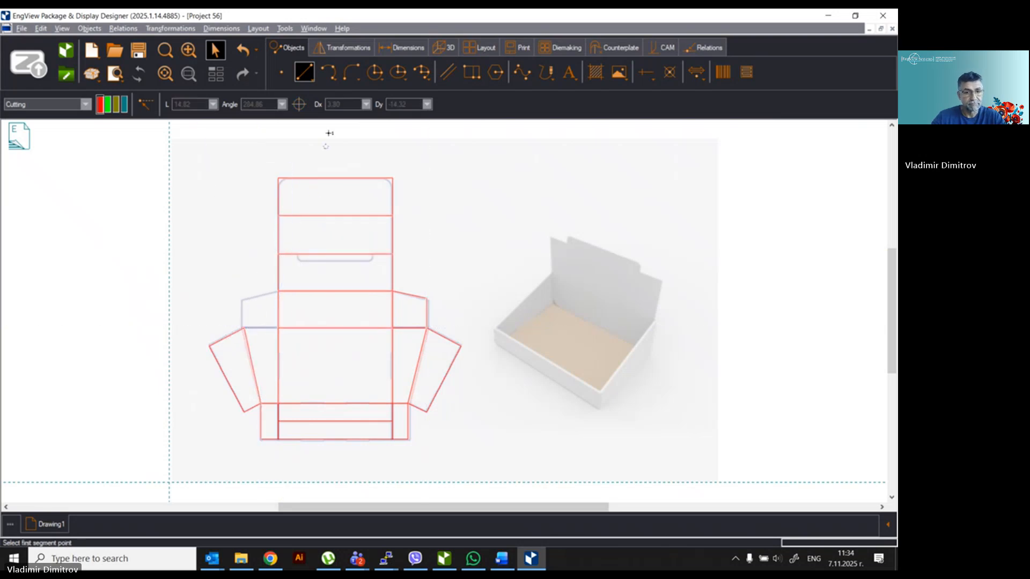
Step: Trace the small upper-left flap's edges, then select the entire traced dieline
left_click(277, 328)
left_click(243, 328)
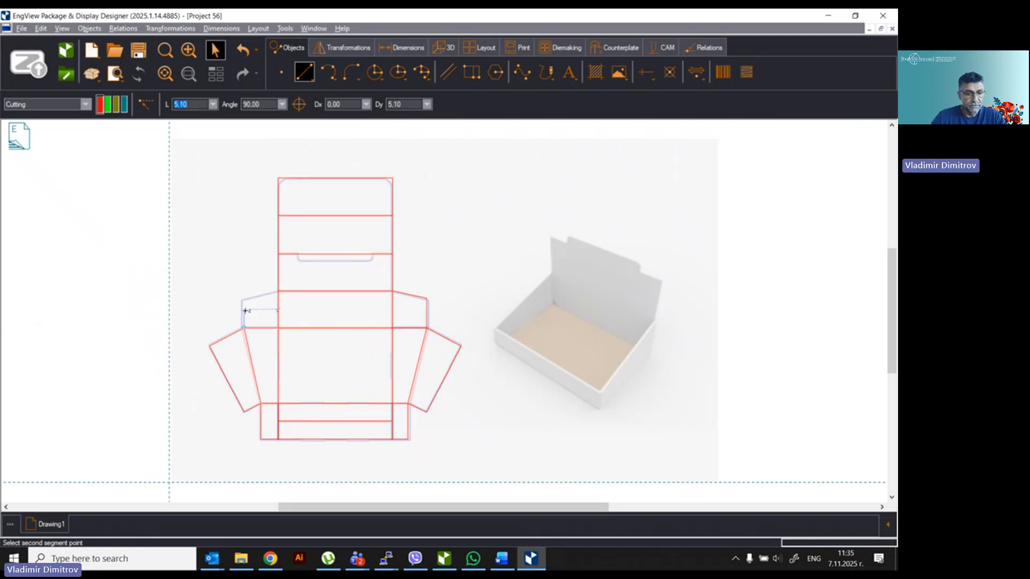
left_click(244, 300)
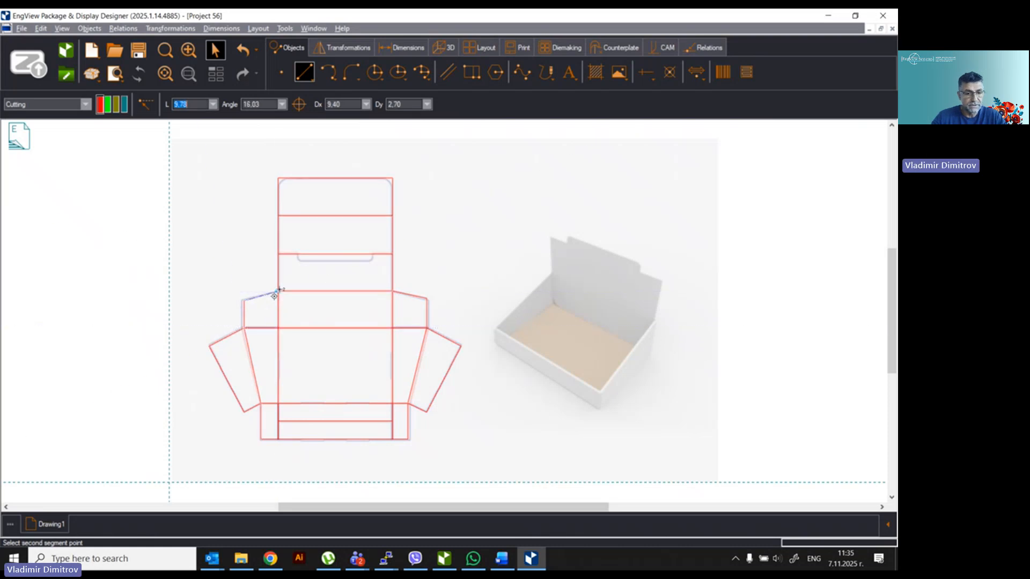
right_click(305, 290)
left_click(339, 294)
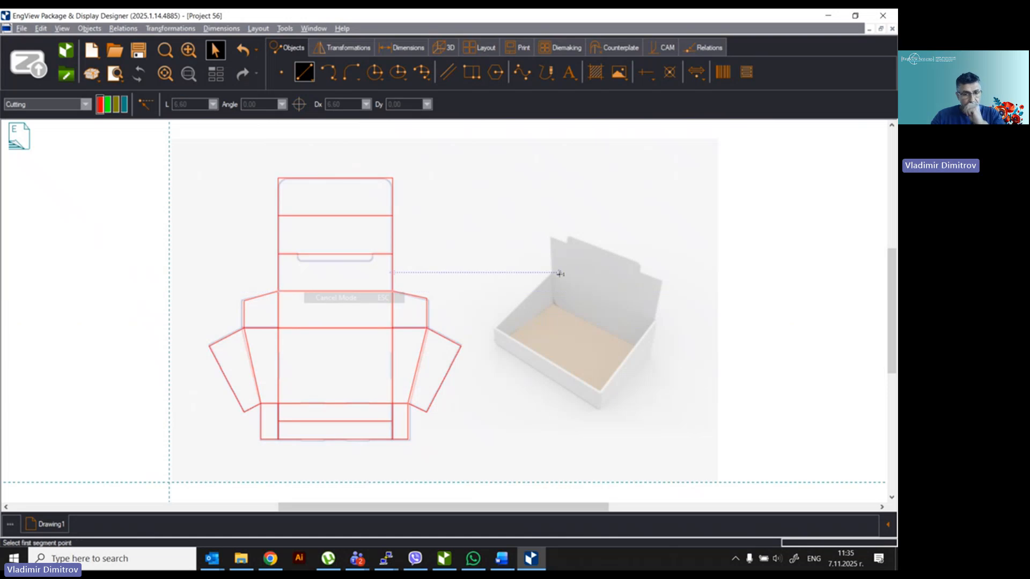
left_click(215, 50)
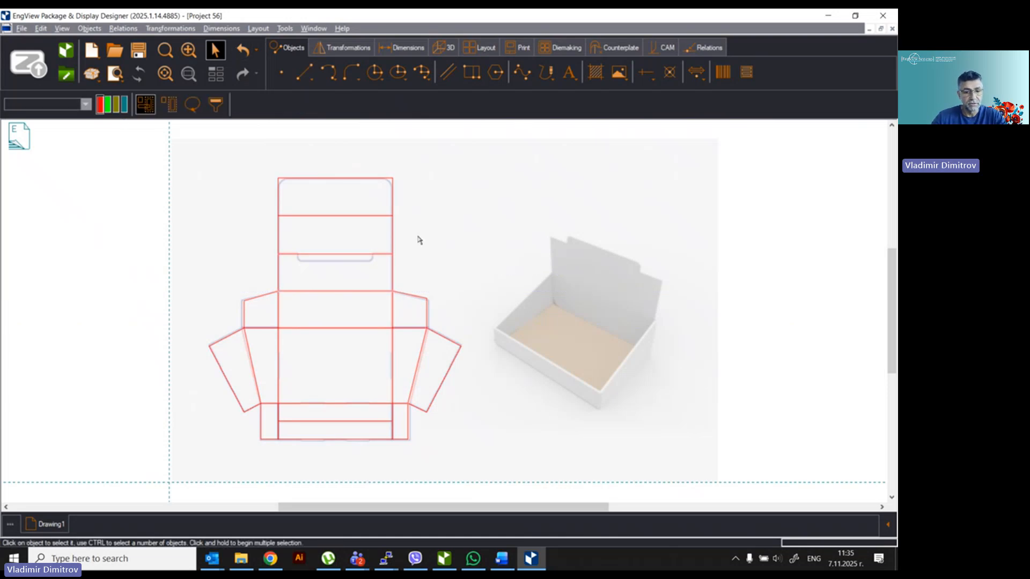
key("ctrl+a")
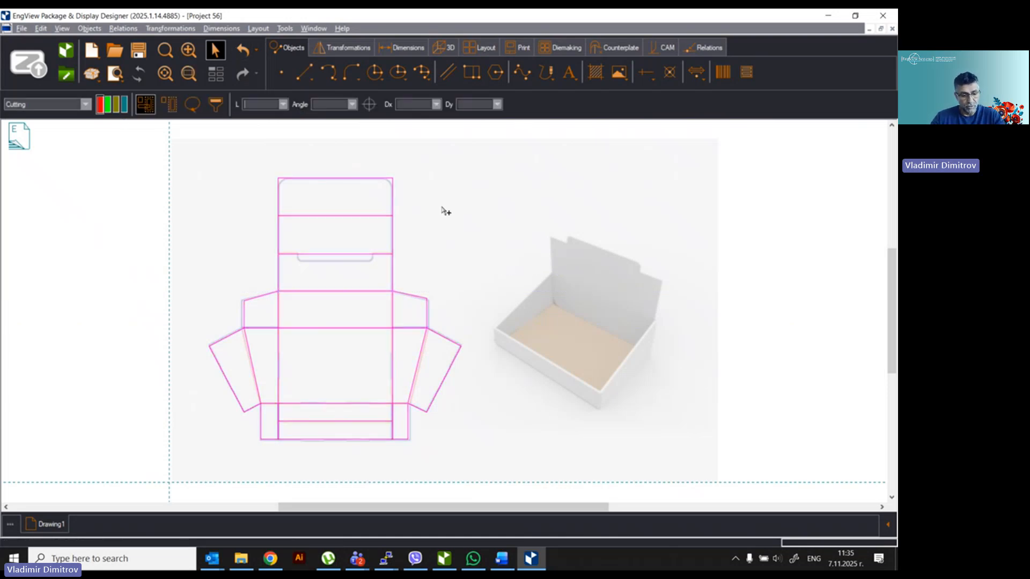
Step: Create a new 1up drawing Drawing2, paste the traced dieline, deselect it and fit the view
right_click(45, 527)
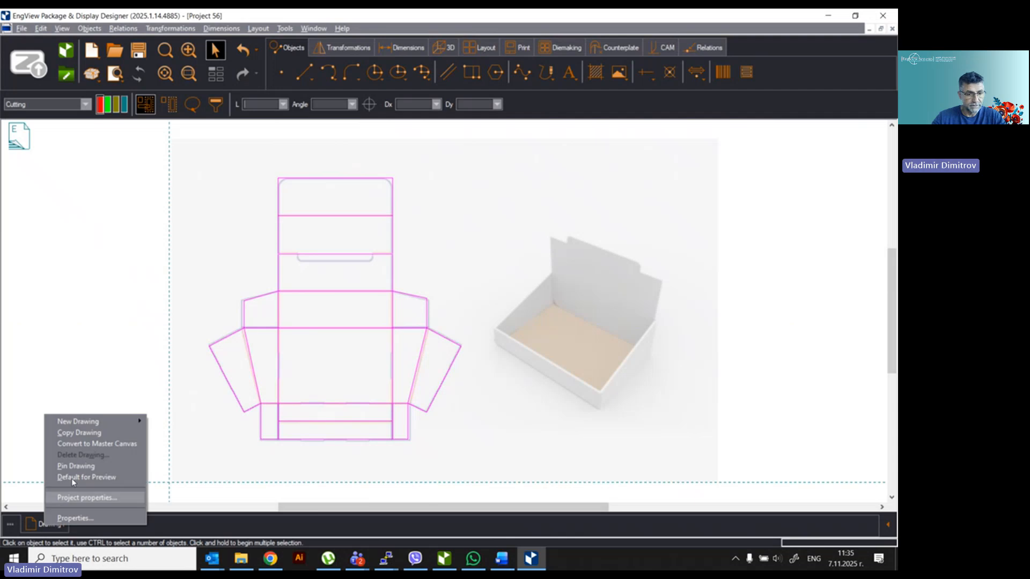
mouse_move(79, 421)
left_click(169, 422)
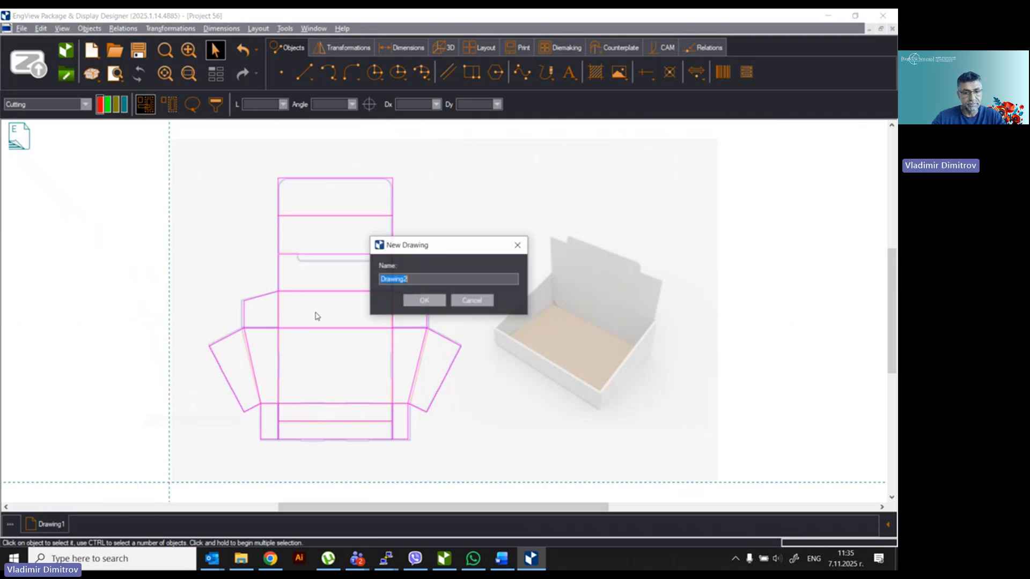
left_click(423, 301)
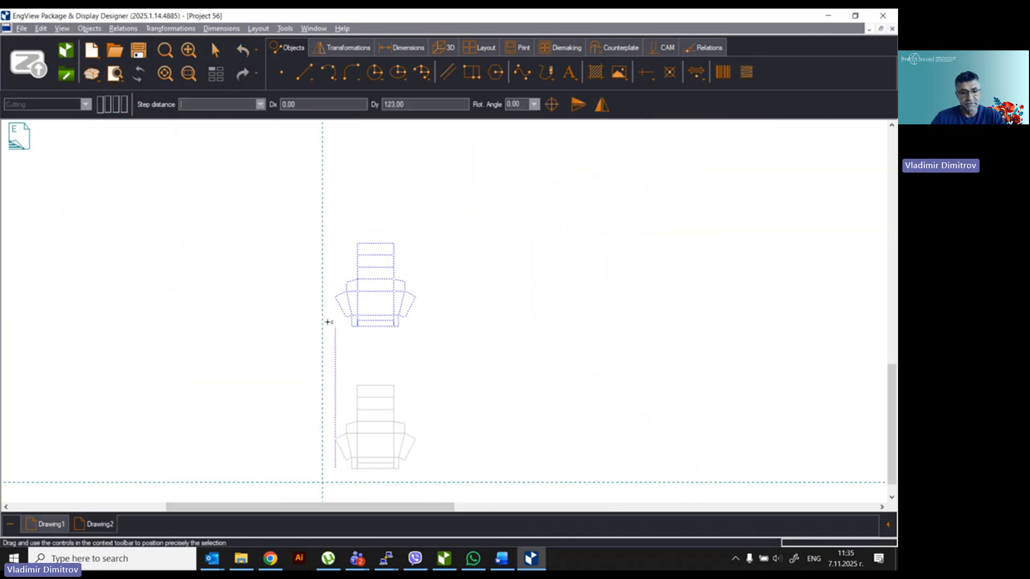
left_click(368, 293)
right_click(460, 381)
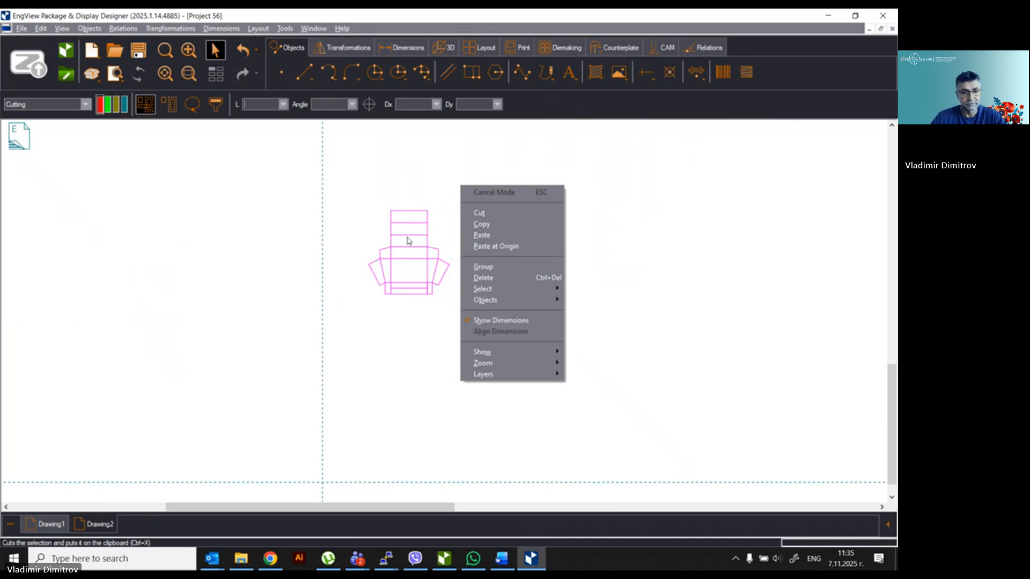
left_click(284, 287)
middle_click(290, 288)
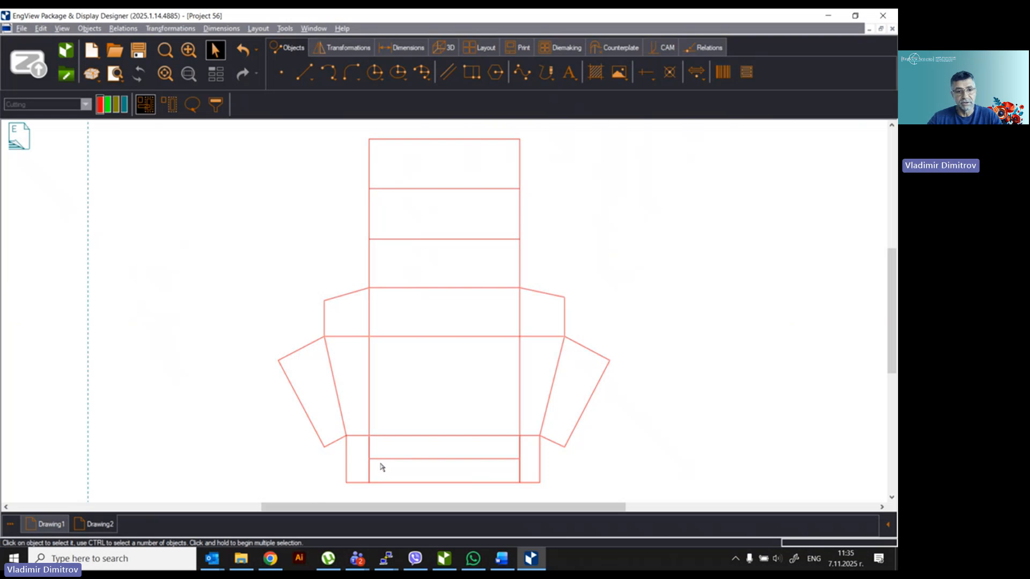
Step: Convert the panel fold lines and side flap fold lines into crease lines
left_click_drag(434, 171, 461, 466)
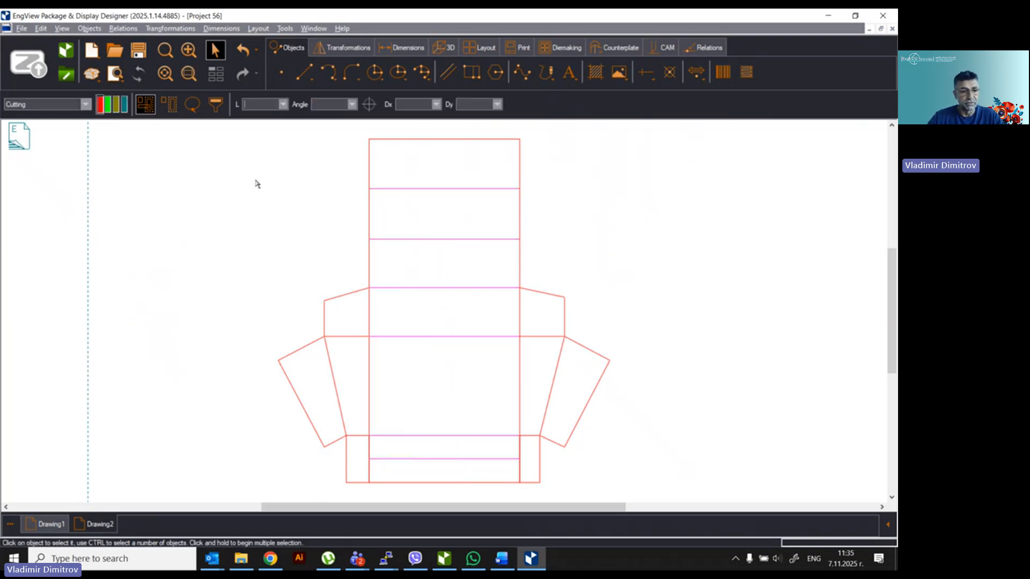
left_click(176, 197)
left_click_drag(348, 311, 534, 324)
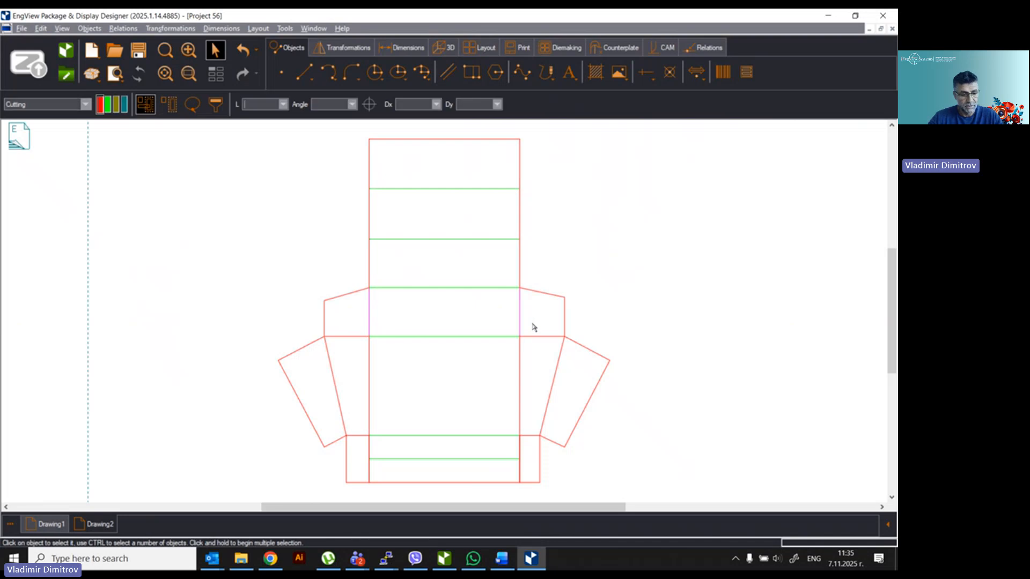
left_click_drag(332, 378, 569, 403)
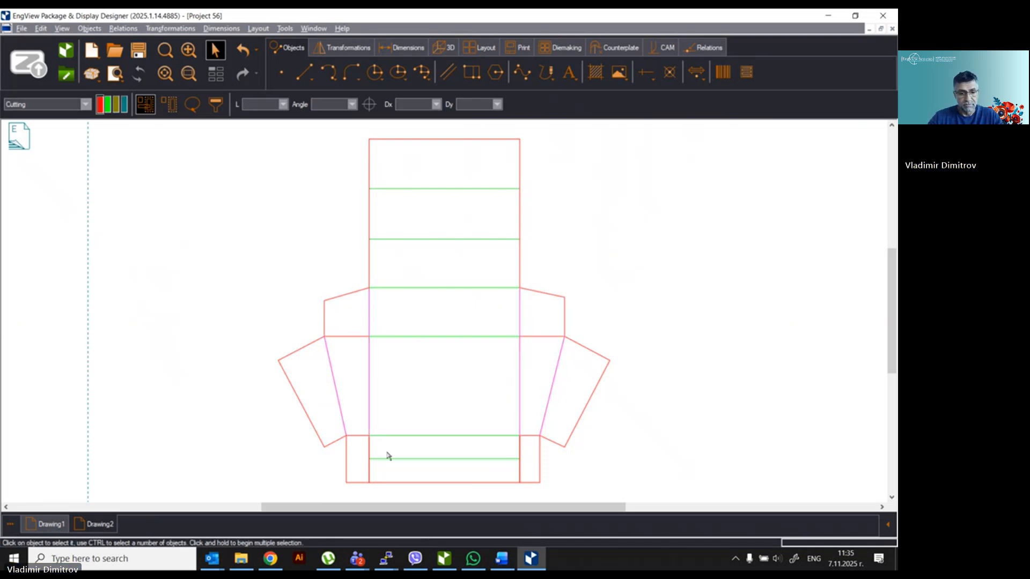
left_click_drag(358, 424, 361, 446, "ctrl")
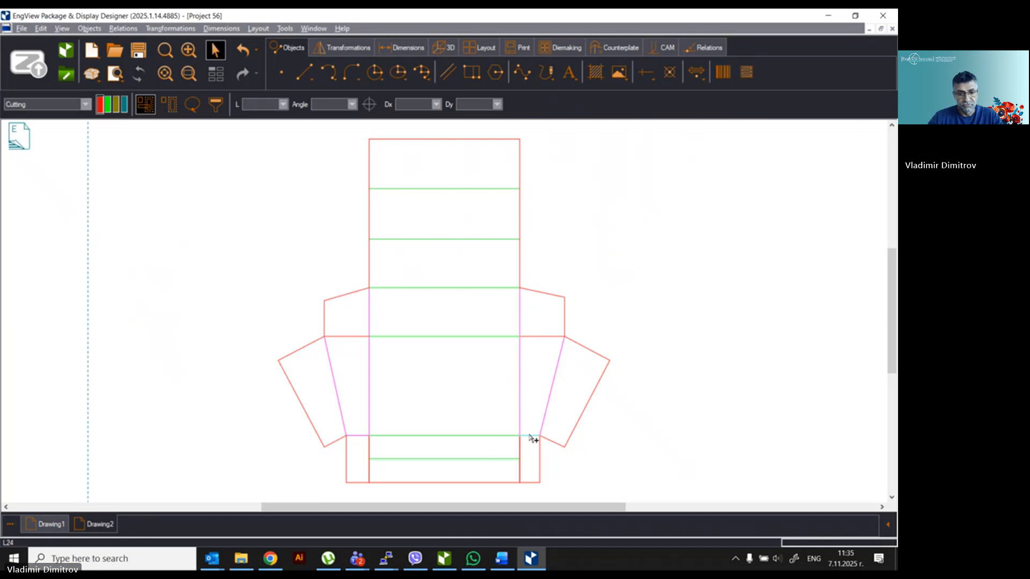
left_click_drag(527, 426, 533, 453, "ctrl")
left_click(108, 104)
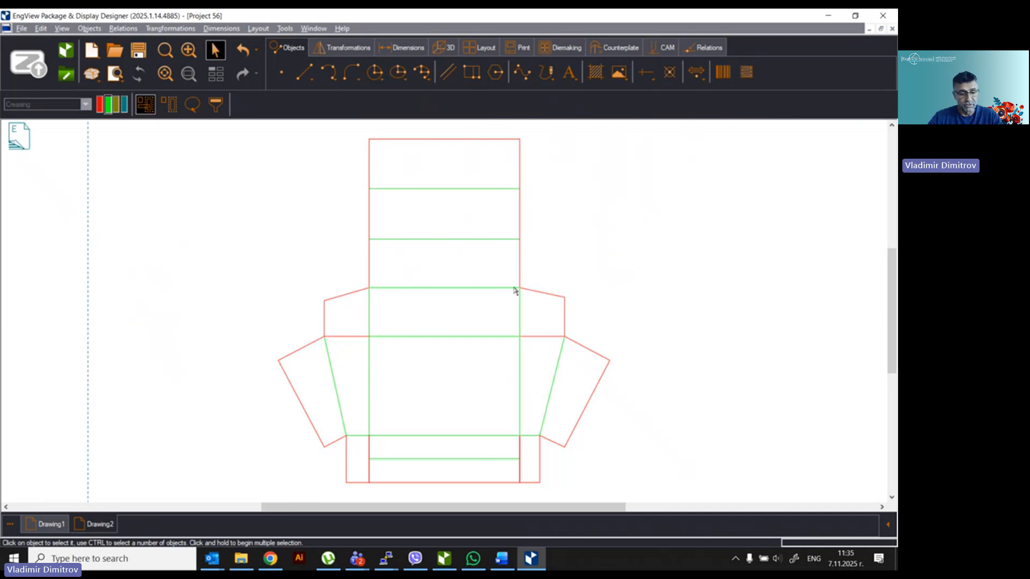
Step: Switch the ribbon to the Transformations tools
scroll(515, 274, "up", 3)
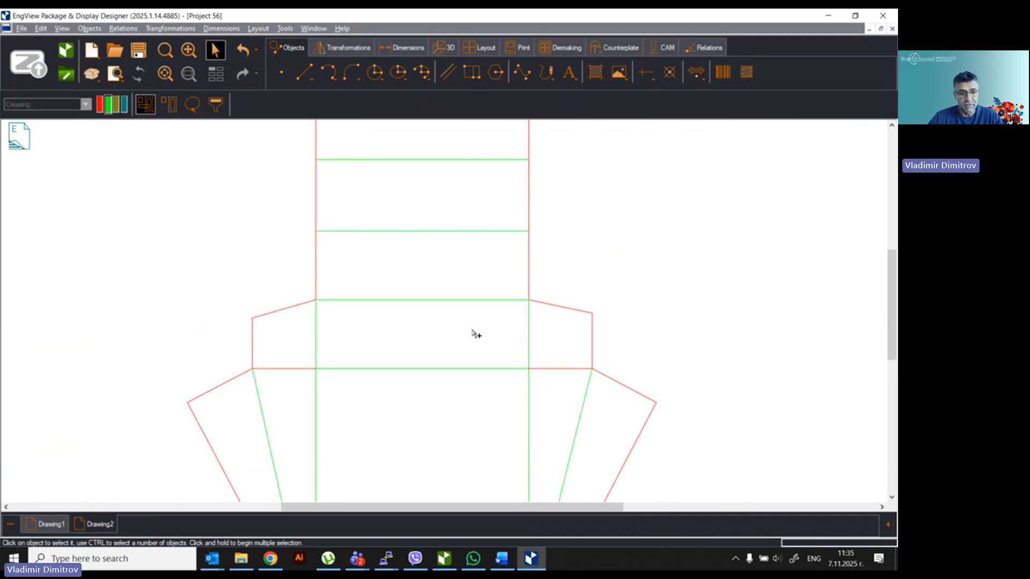
scroll(444, 397, "down", 2)
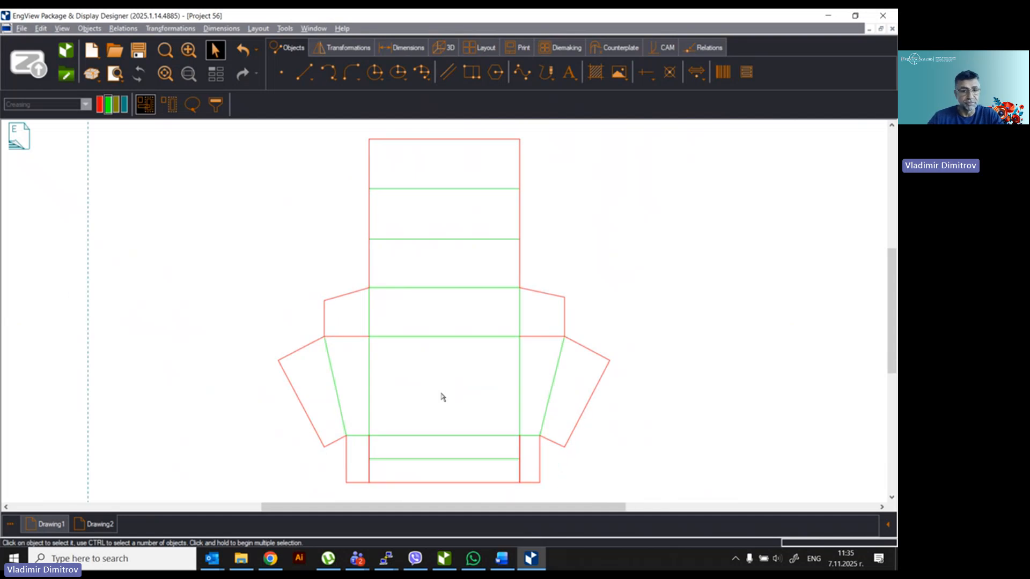
left_click(343, 48)
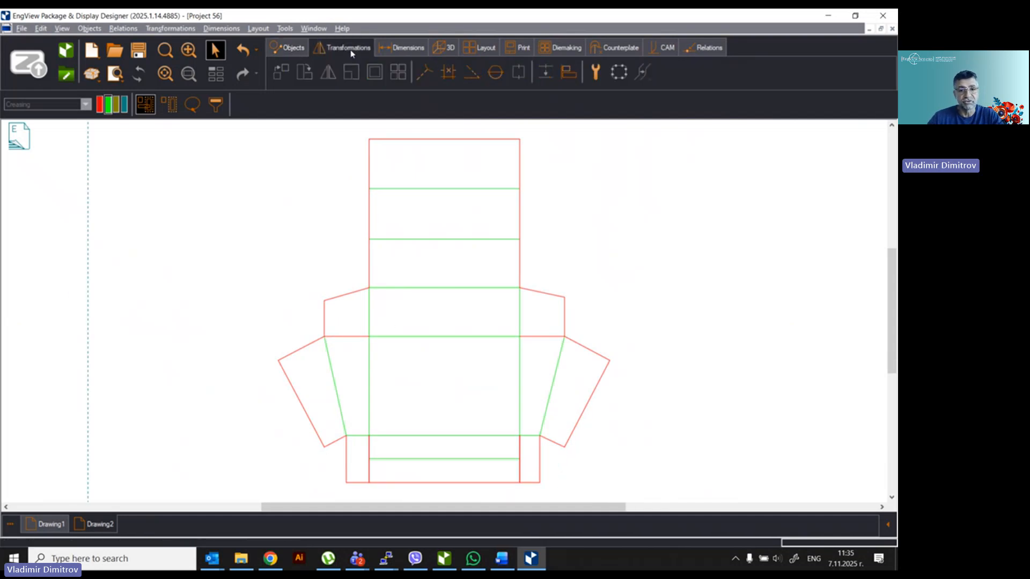
Step: Run Fix Assistant, fix the Duplicated Edges In Same Style issue, then close Fix Assistant
left_click(596, 72)
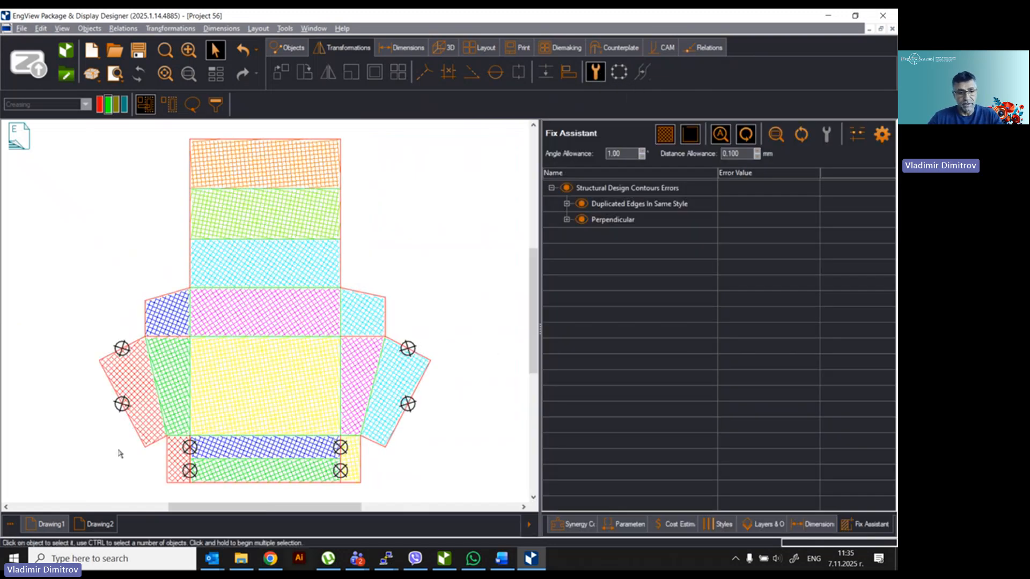
left_click(567, 220)
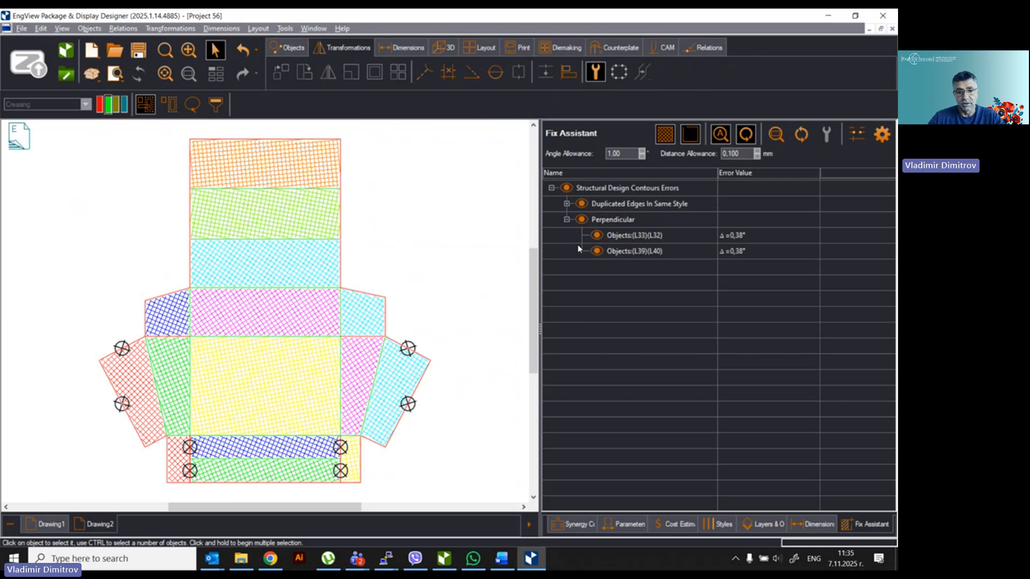
left_click(567, 205)
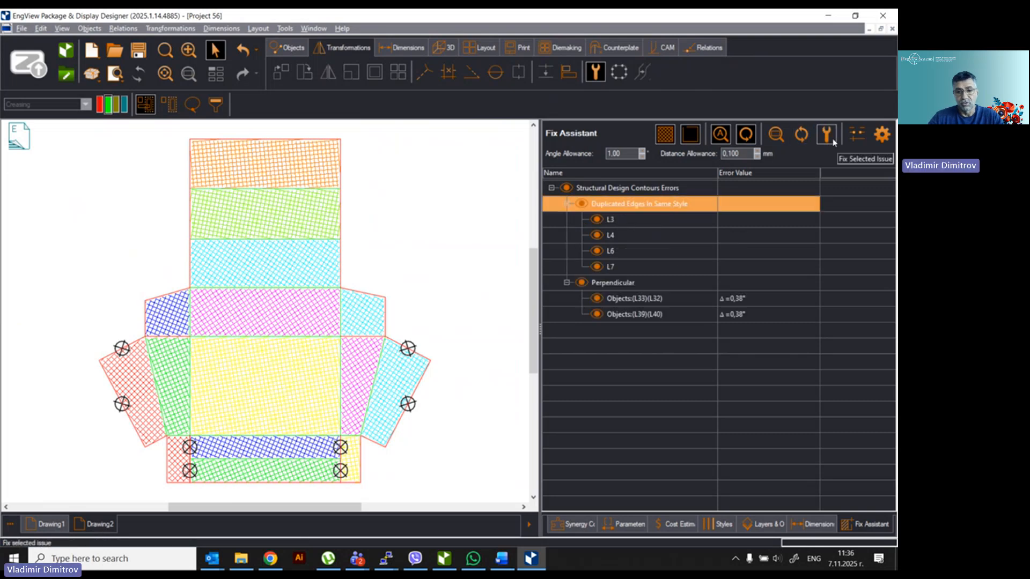
left_click(829, 138)
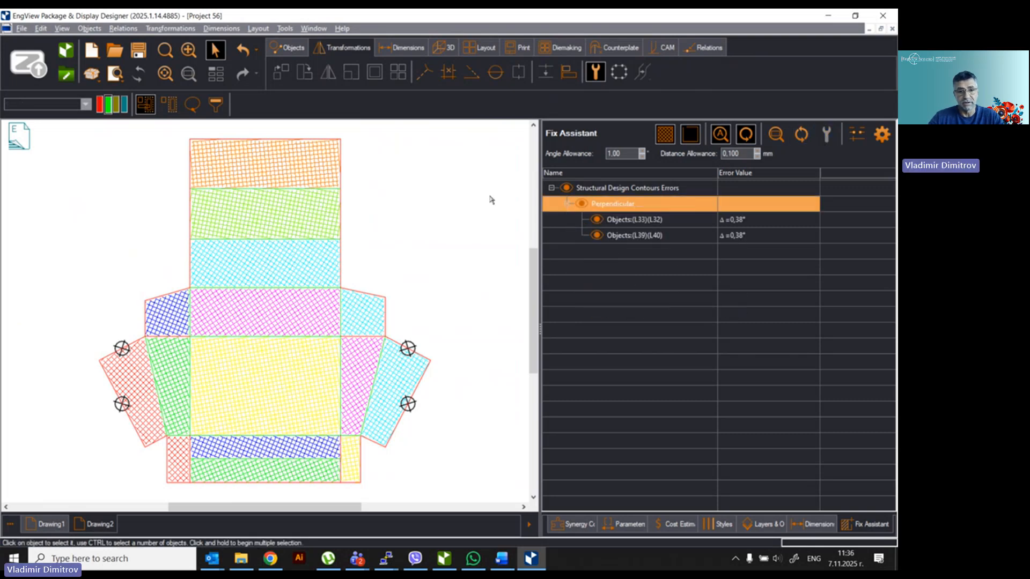
left_click(596, 74)
left_click(597, 74)
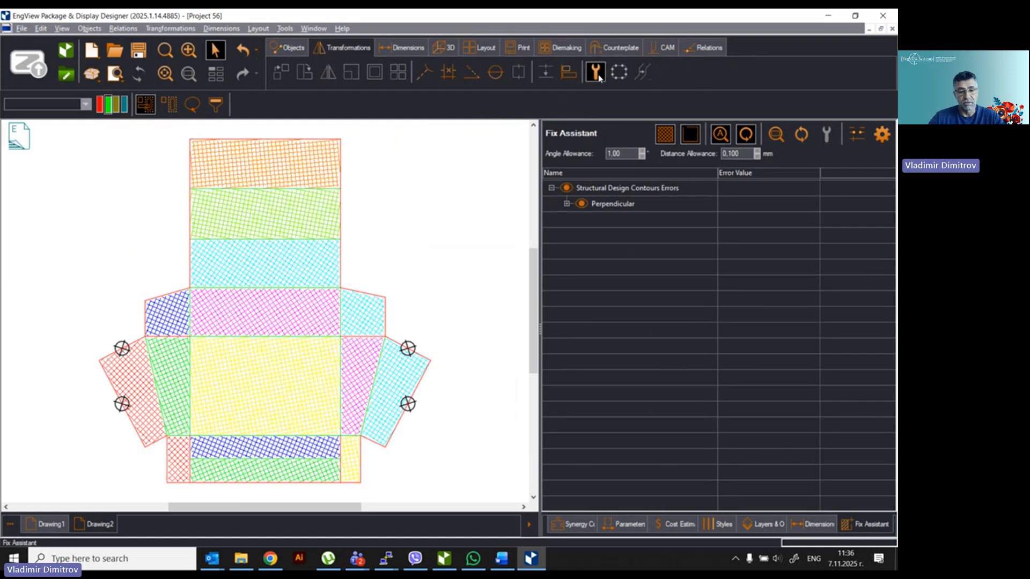
left_click(597, 74)
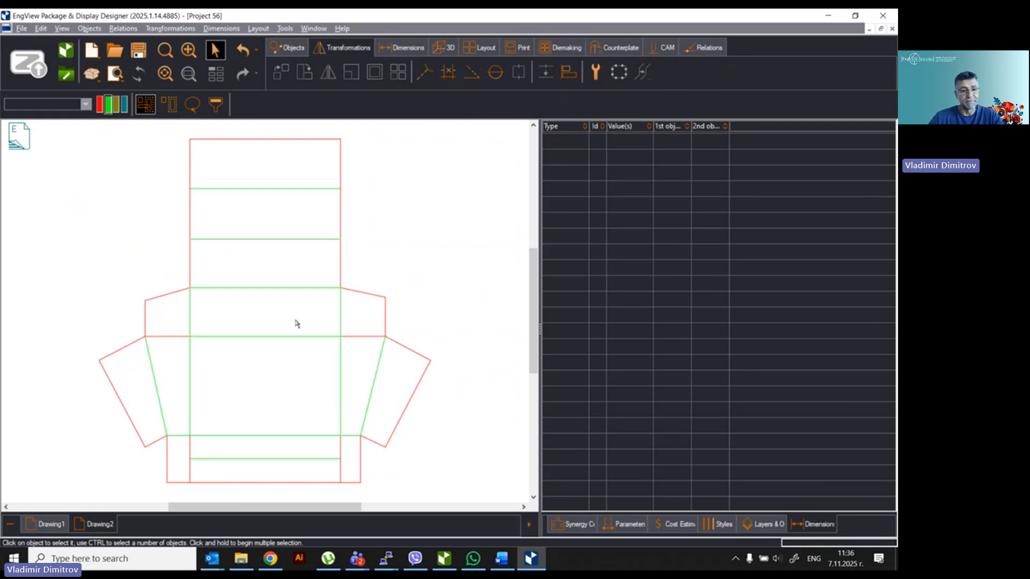
Step: Use File > Find Matching Standard, pick FEFCO 0485 and continue to its dimensions (L 270, W 200, H 100, FPH 50)
left_click(22, 29)
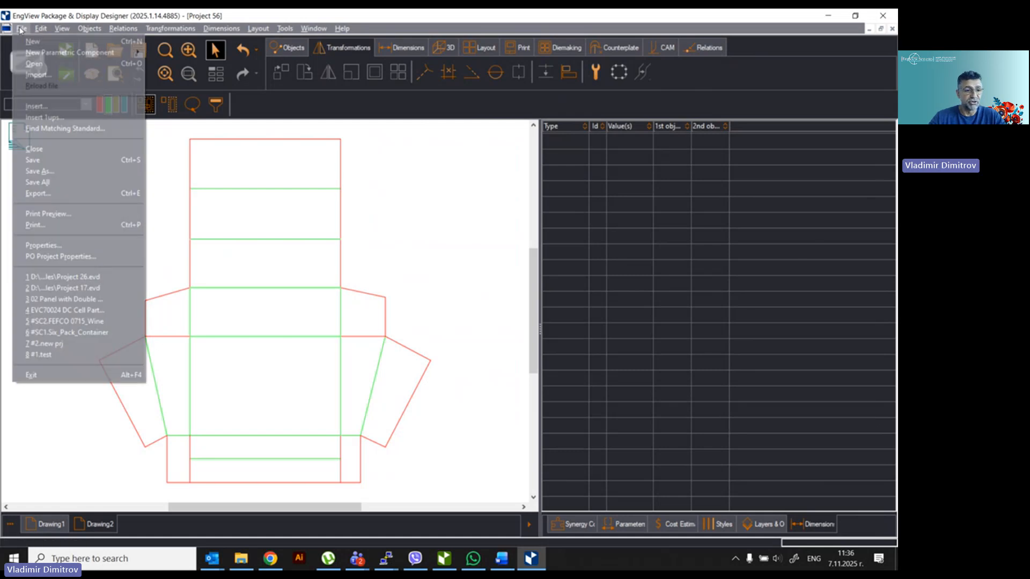
left_click(54, 131)
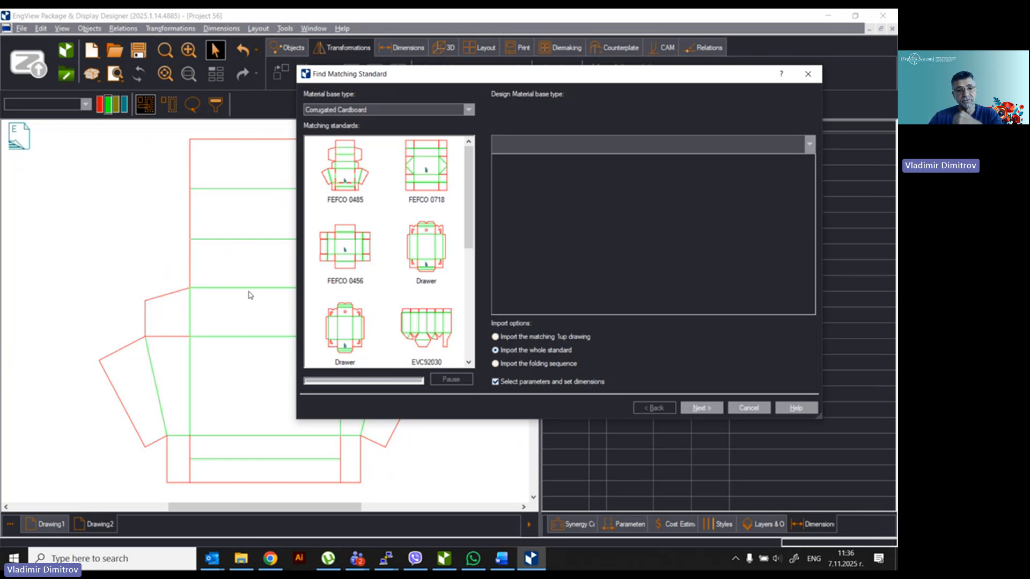
mouse_move(501, 79)
left_mouse_down()
mouse_move(553, 72)
mouse_move(521, 75)
left_mouse_up()
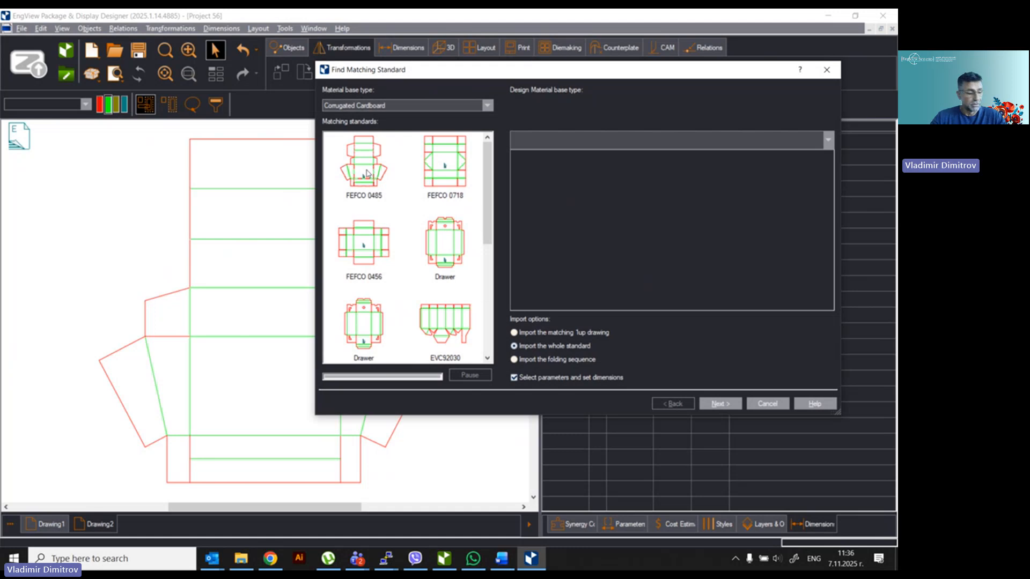
left_click(366, 174)
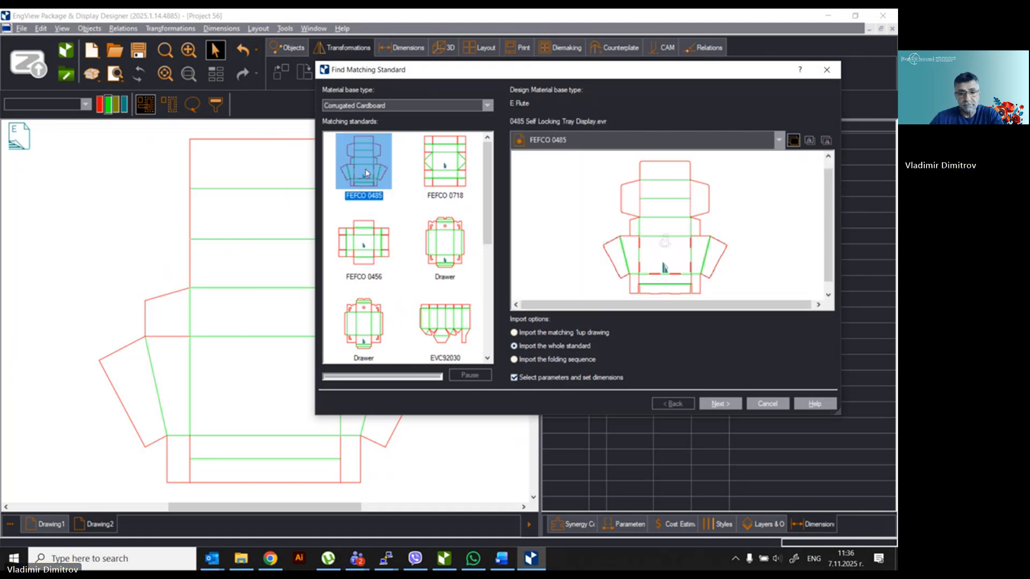
left_click(720, 404)
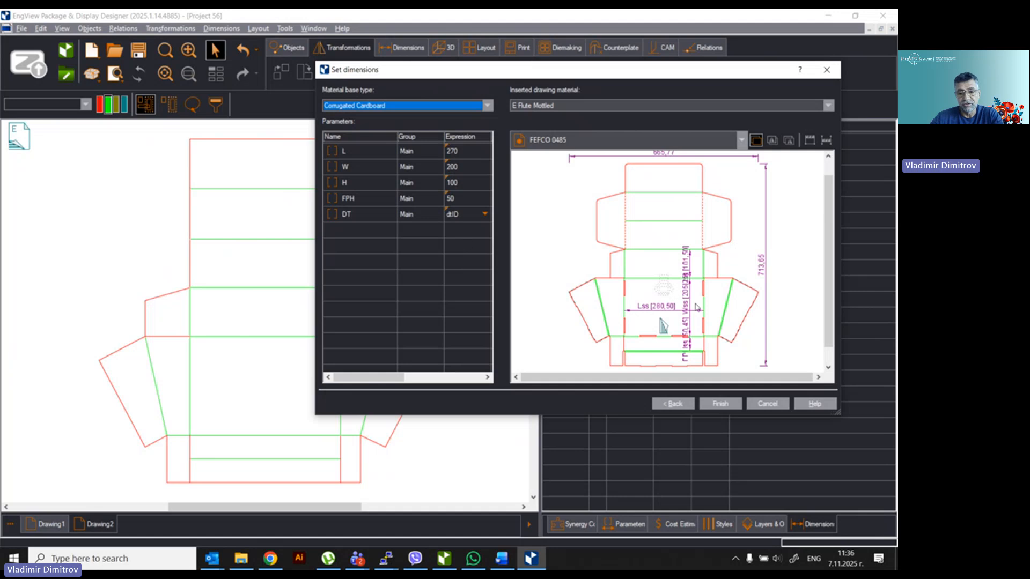
Step: Finish inserting FEFCO 0485, select parameter L, then return to the Drawing1 reference
left_click(727, 409)
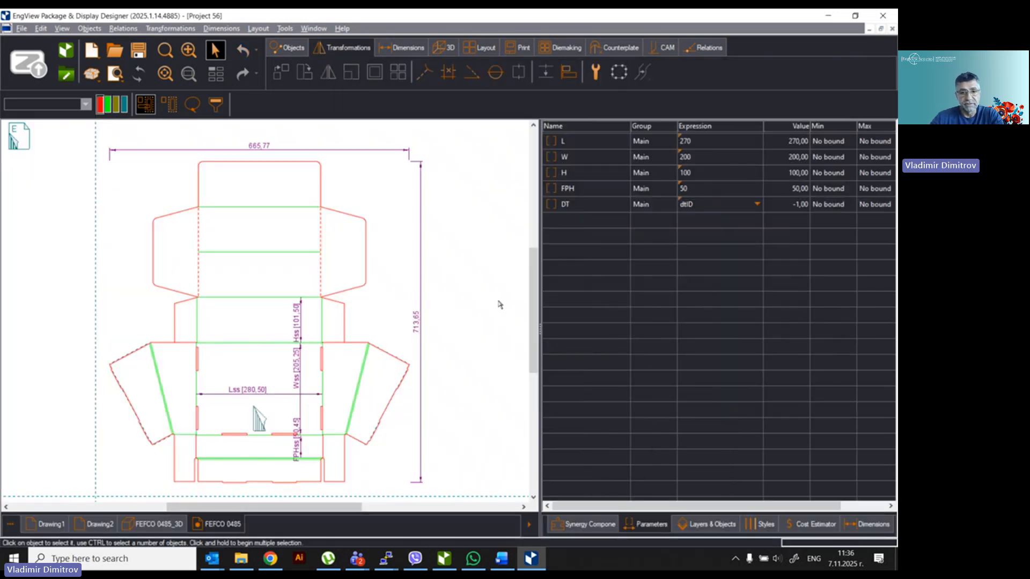
left_click(571, 149)
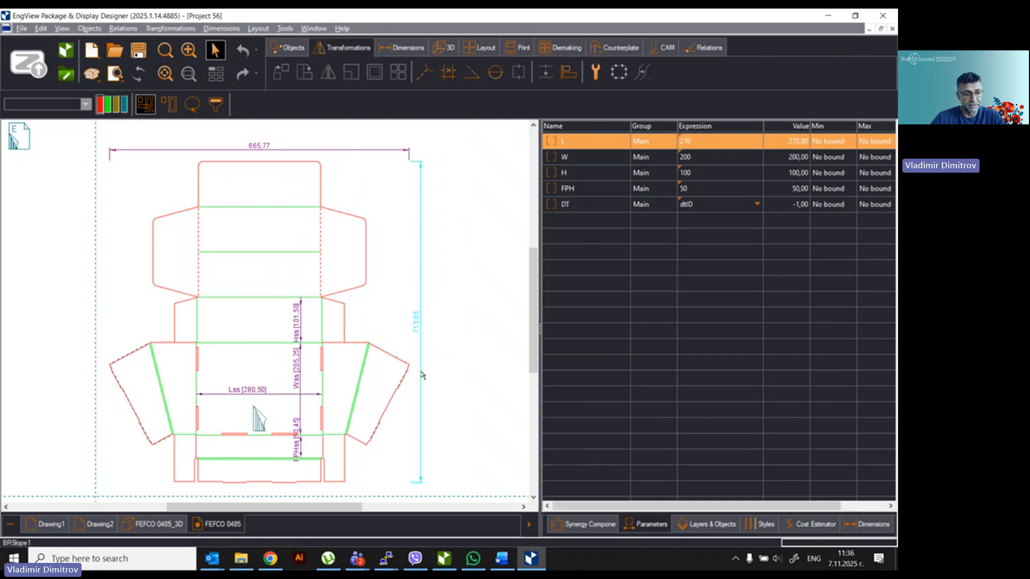
left_click(46, 524)
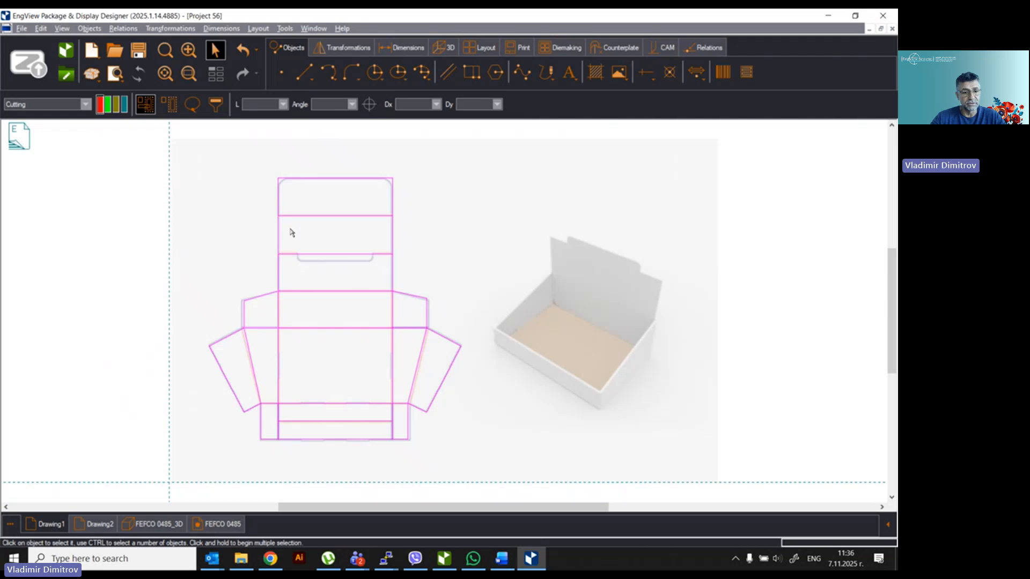
Step: Delete the lid's right and left side flaps in FEFCO 0485 and view the FEFCO 0485_3D fold
left_click(227, 527)
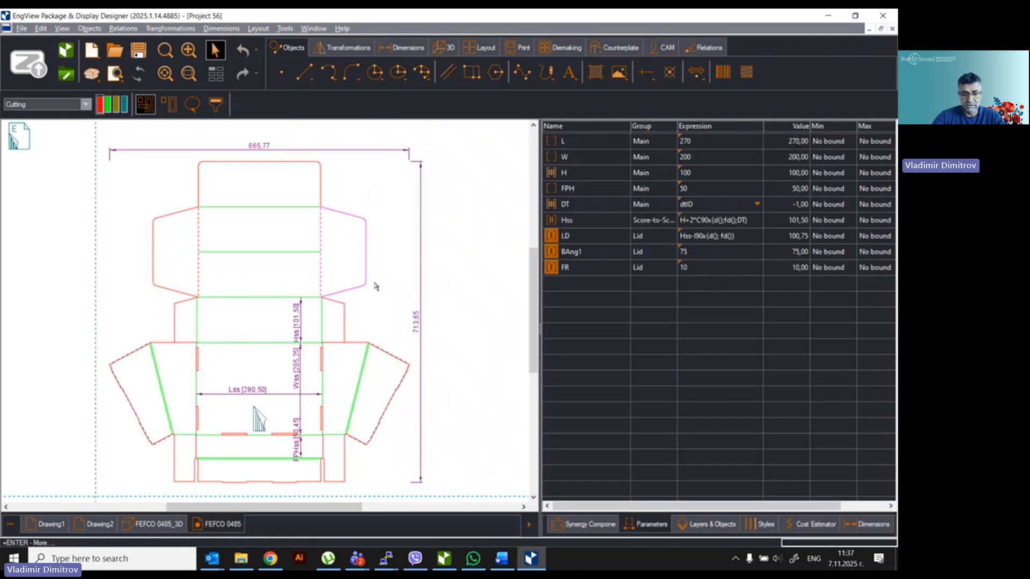
key("Delete")
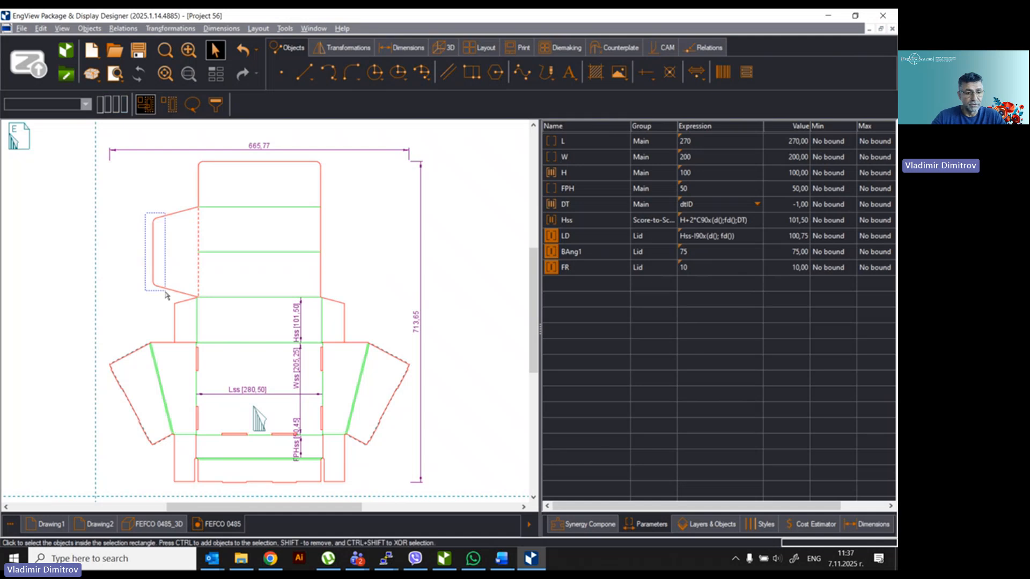
left_click(151, 220)
key("Delete")
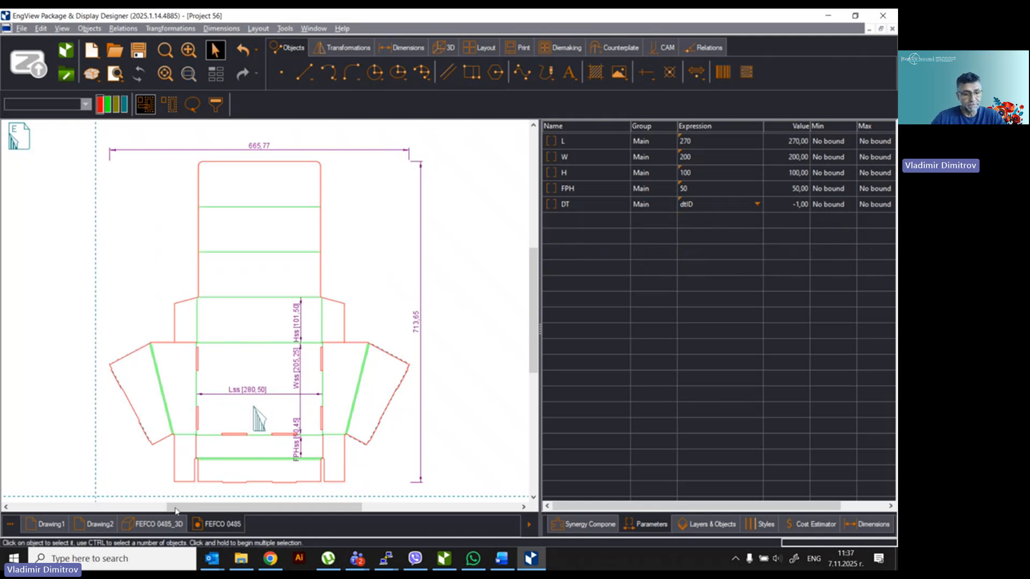
left_click(162, 524)
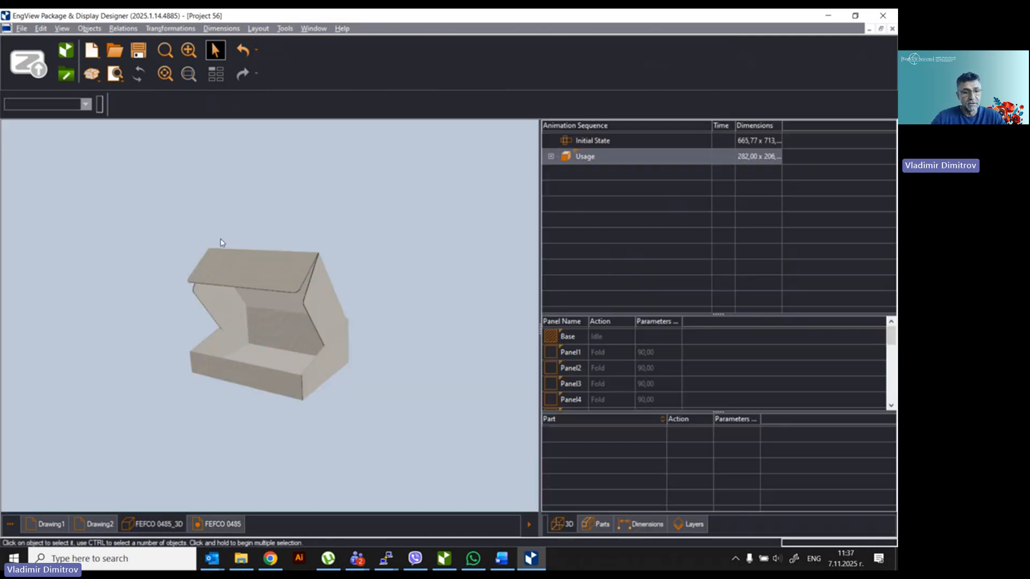
Step: Rebuild the 3D tray model after the flap edits and fit it in the view
left_click(139, 74)
middle_click(253, 232)
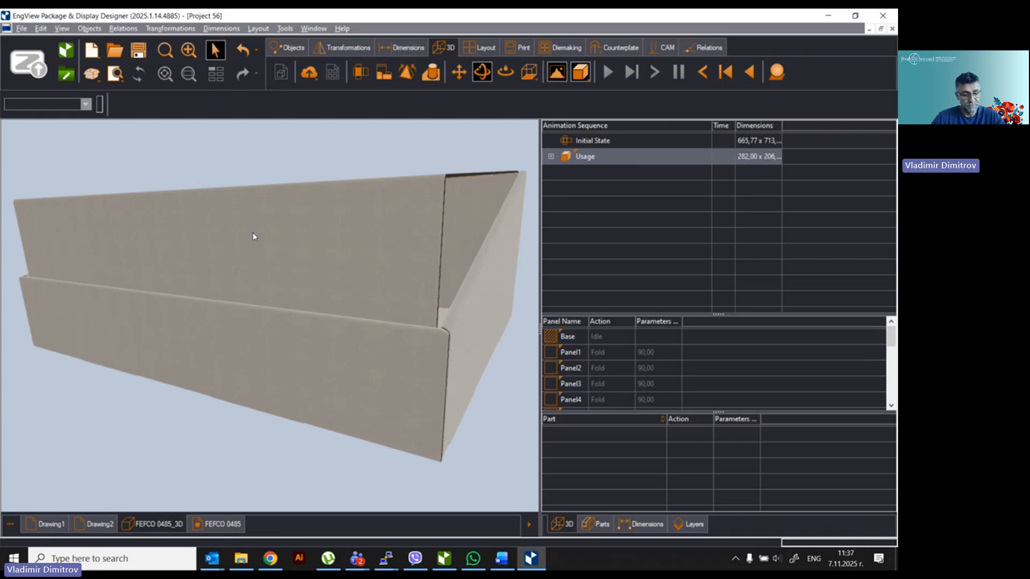
scroll(352, 280, "down", 2)
middle_click_drag(493, 242, 494, 267)
scroll(495, 266, "up", 3)
scroll(495, 266, "down", 3)
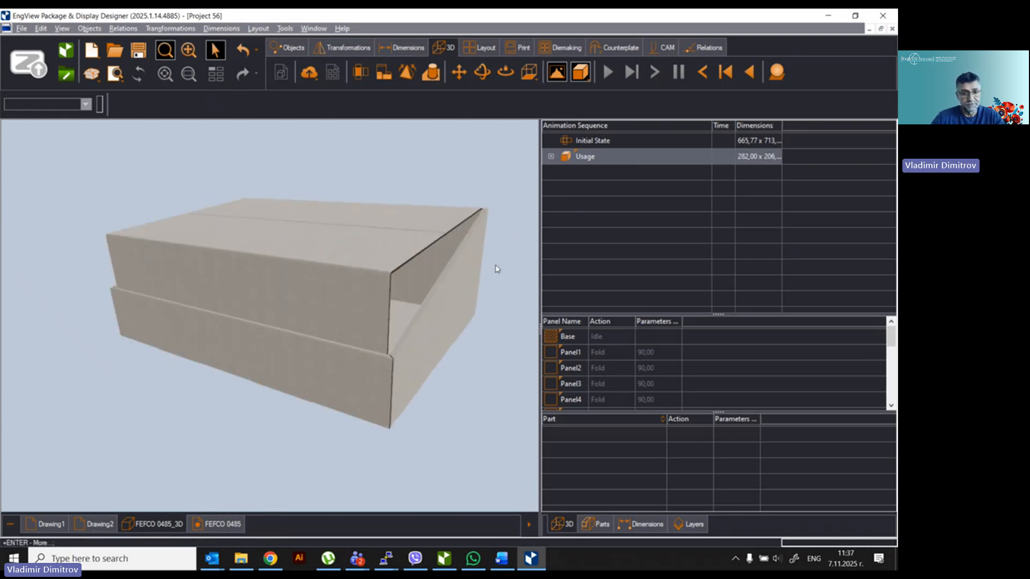
Step: Add a new animation step, Step 9, after Step 8 of the folding sequence
left_click(551, 156)
left_click(600, 251)
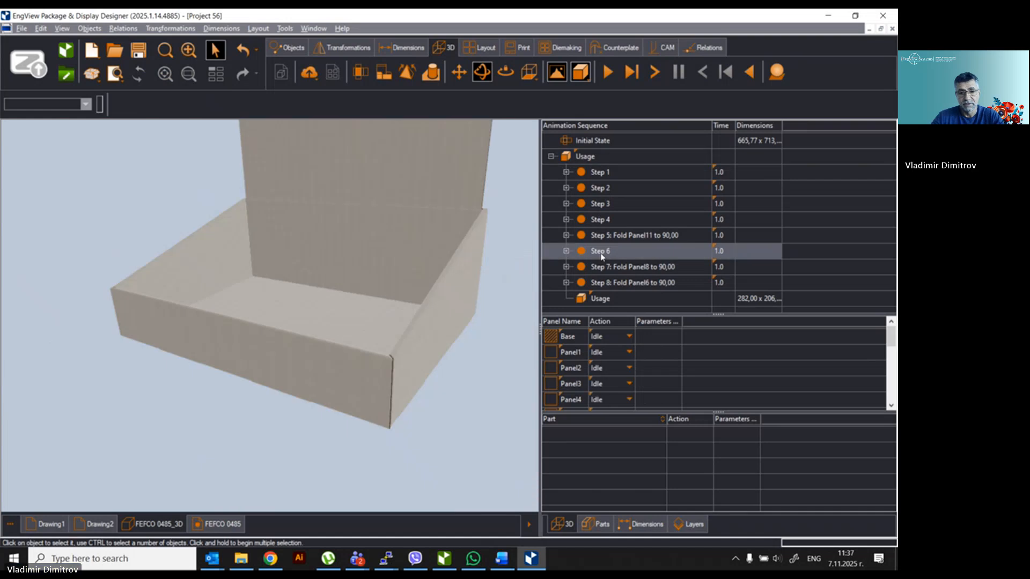
left_click(600, 266)
left_click(602, 285)
right_click(604, 284)
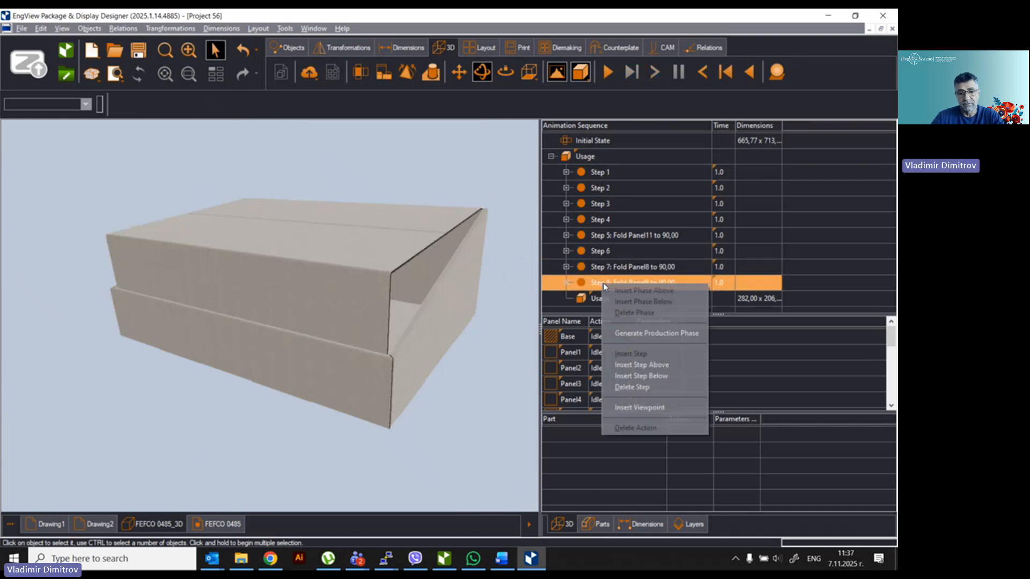
left_click(632, 378)
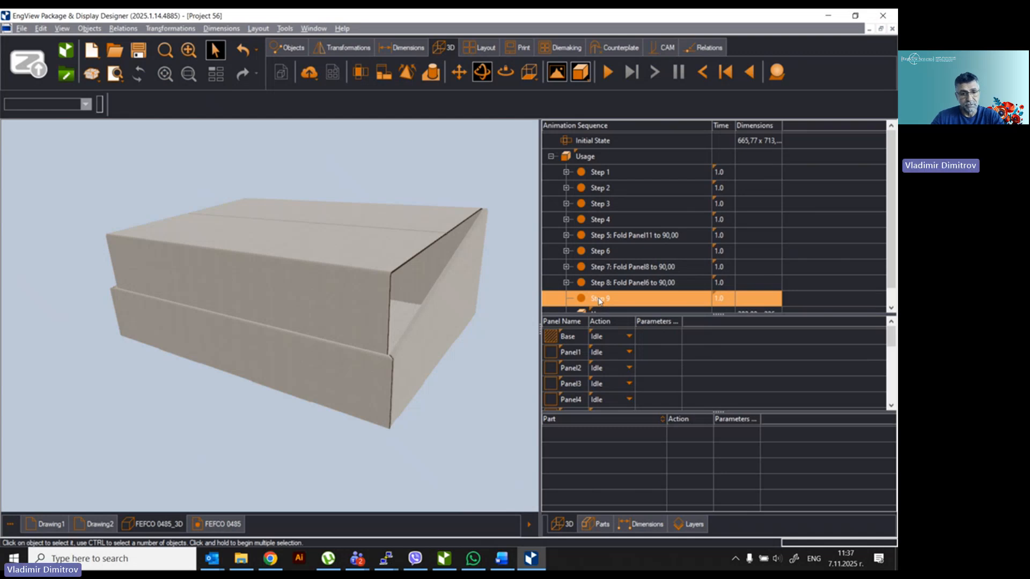
Step: Set the top lid flap to Fold, trying 90 then -90 degrees
left_click(392, 248)
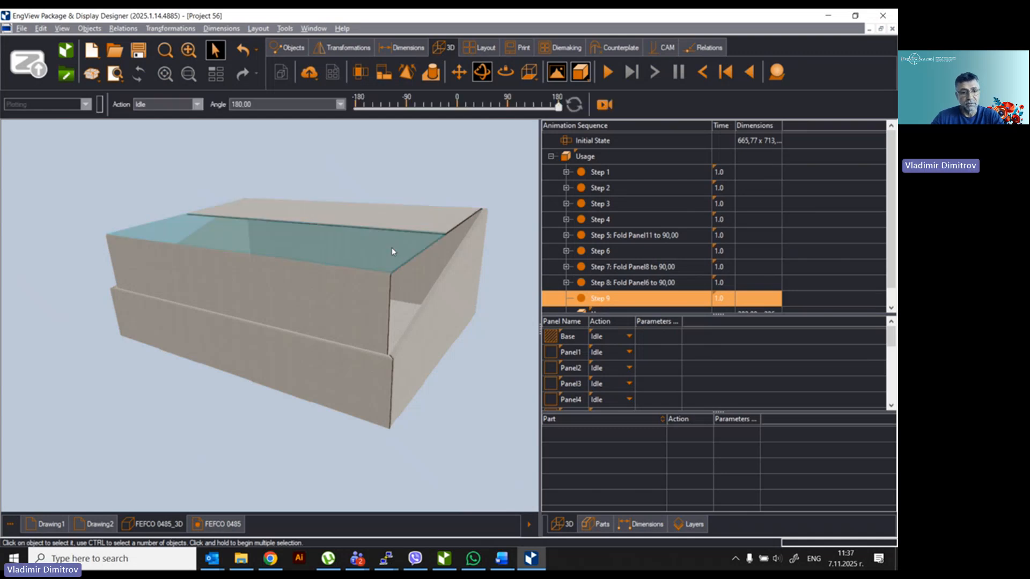
left_click(197, 104)
left_click(172, 120)
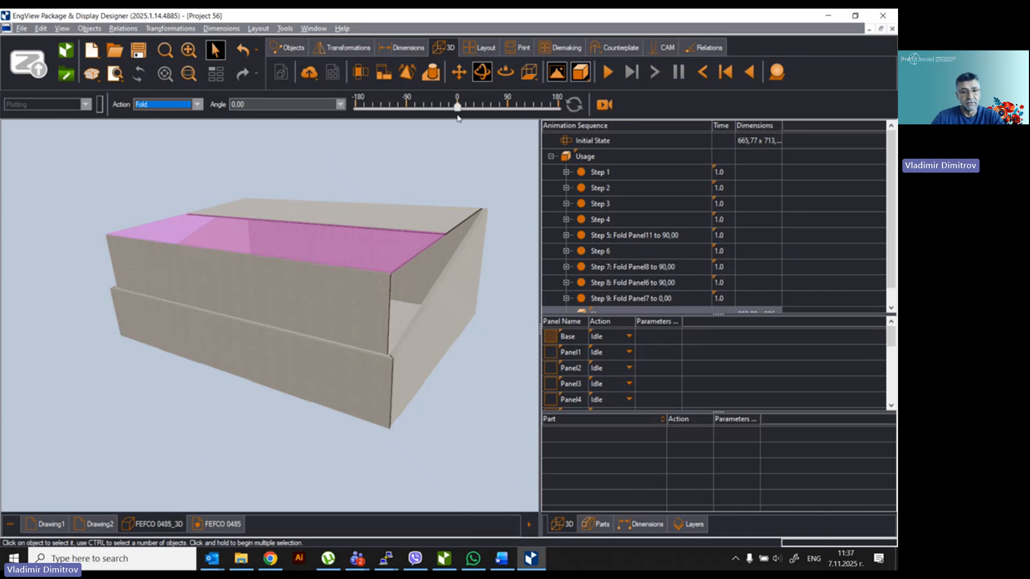
left_click(508, 108)
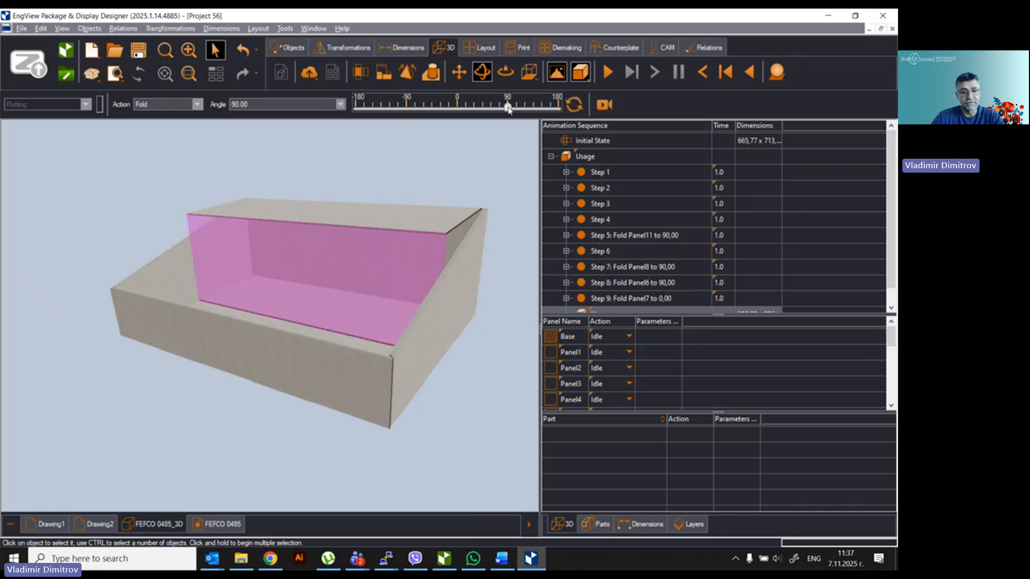
left_click(408, 108)
scroll(486, 199, "up", 5)
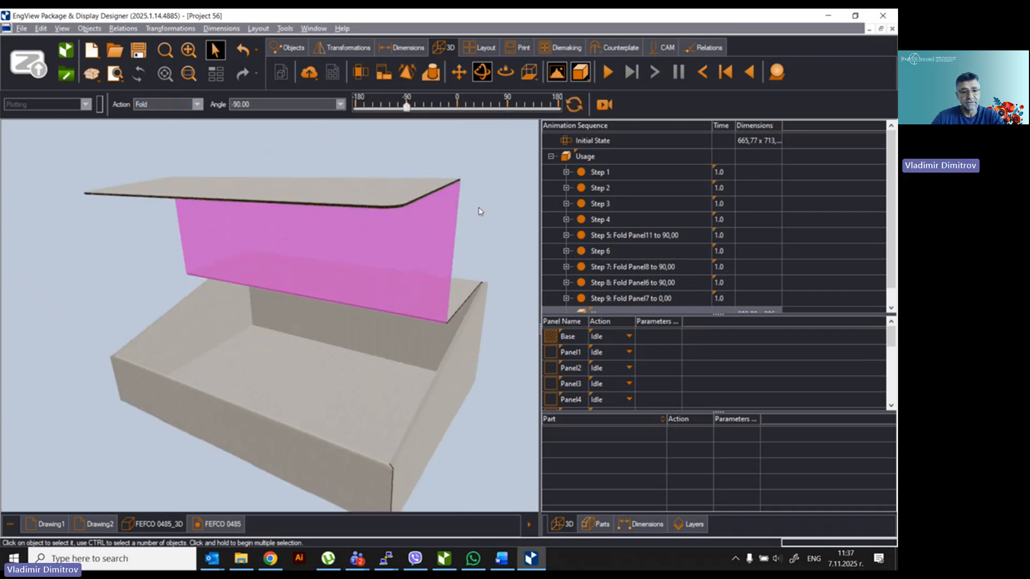
Step: Set the outer lid panel to Fold with a 0-degree angle
left_click(383, 209)
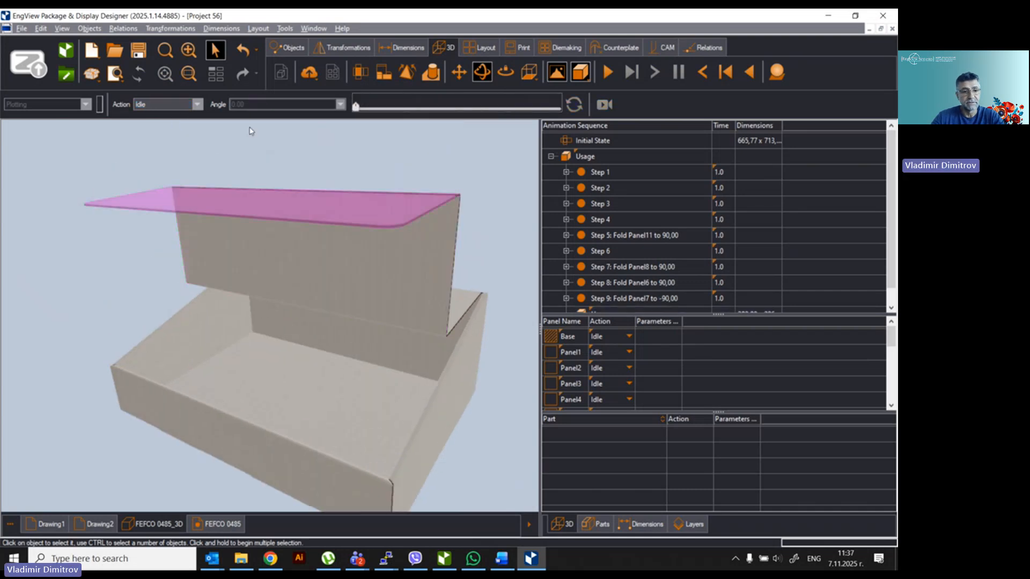
left_click(197, 105)
left_click(167, 129)
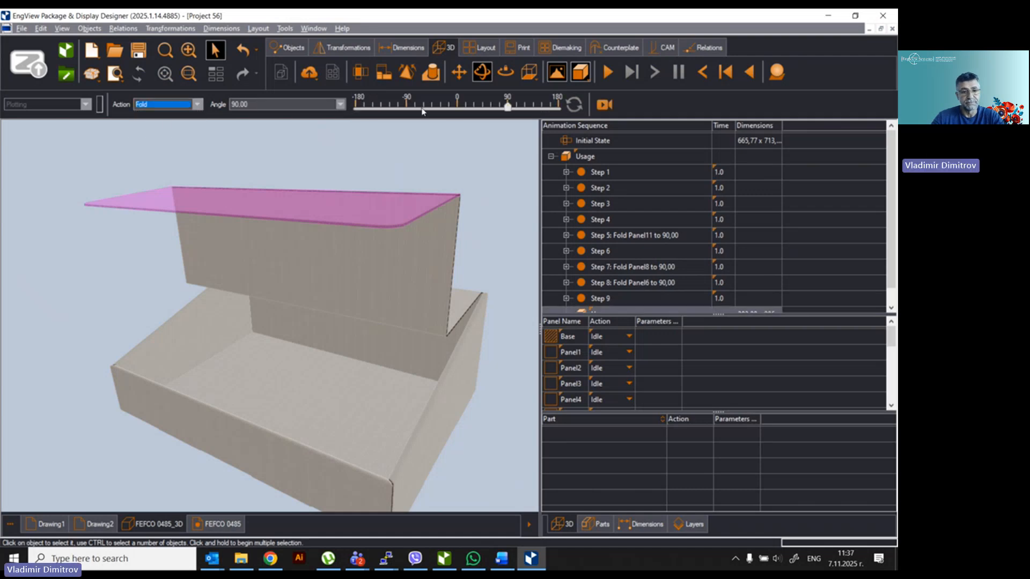
left_click(456, 108)
left_click(486, 203)
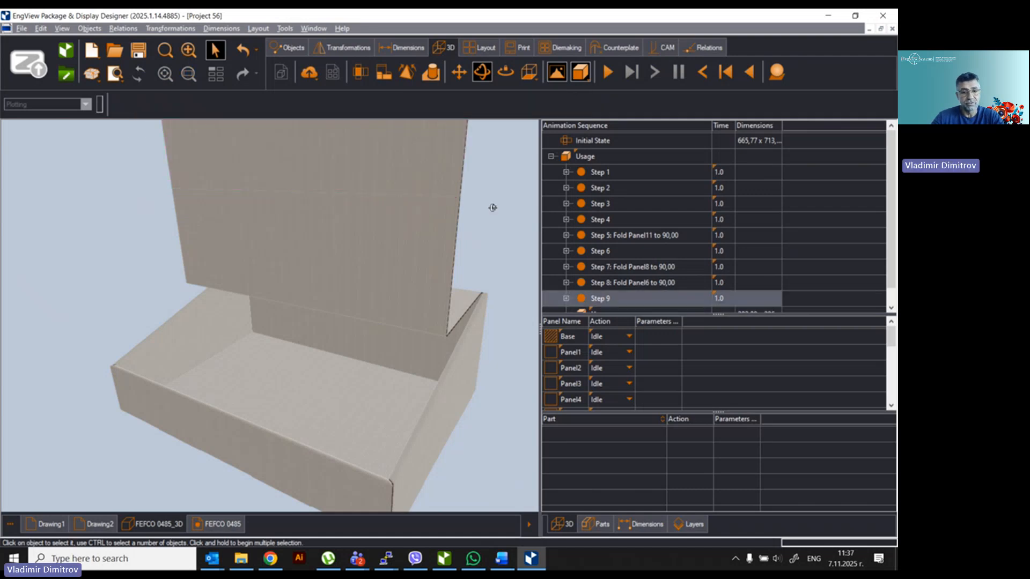
left_click_drag(493, 207, 457, 202)
Step: Fold the flap beneath the lid to 180 degrees and inspect the tray
left_click(472, 275)
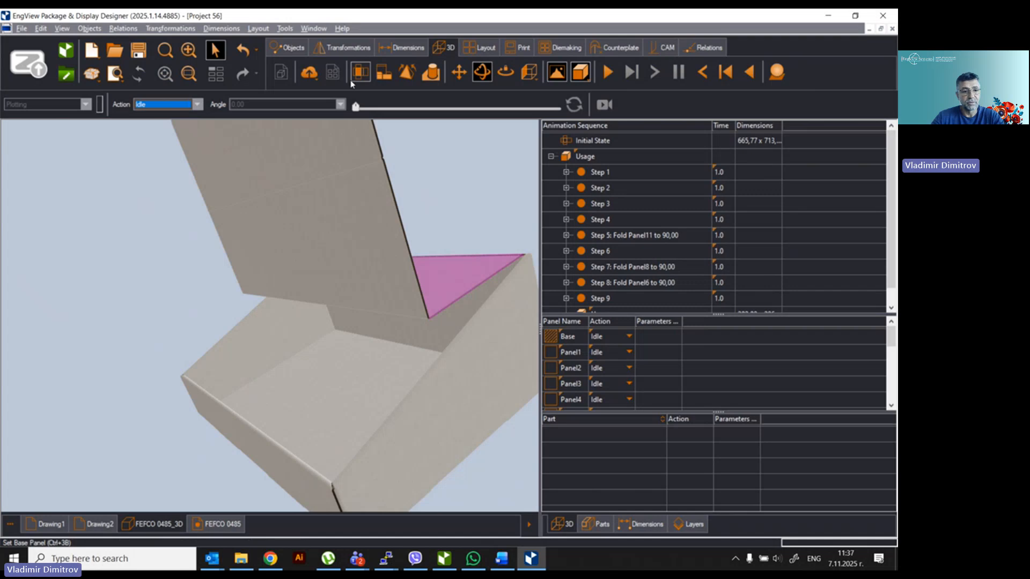
left_click(171, 122)
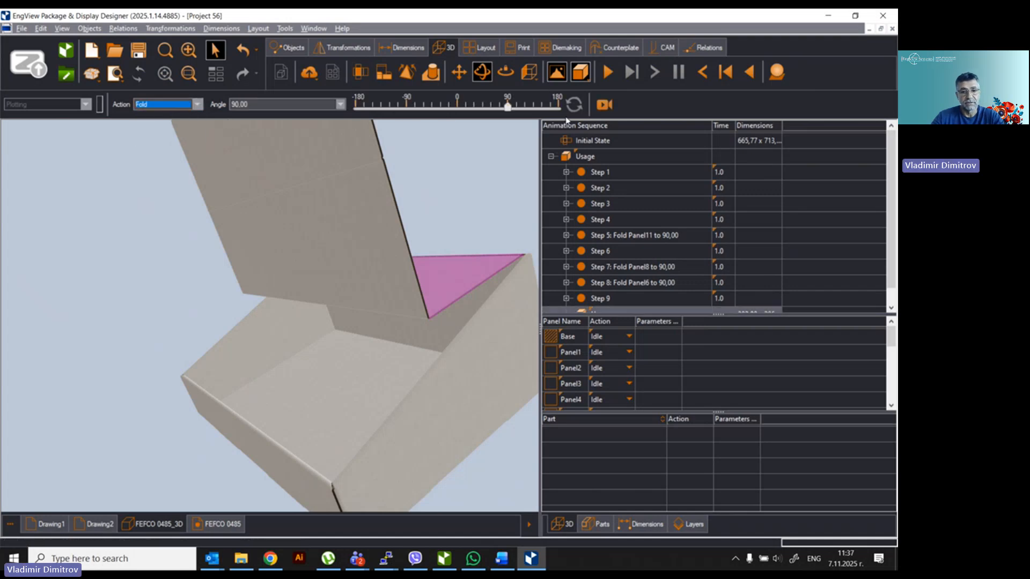
left_click(559, 107)
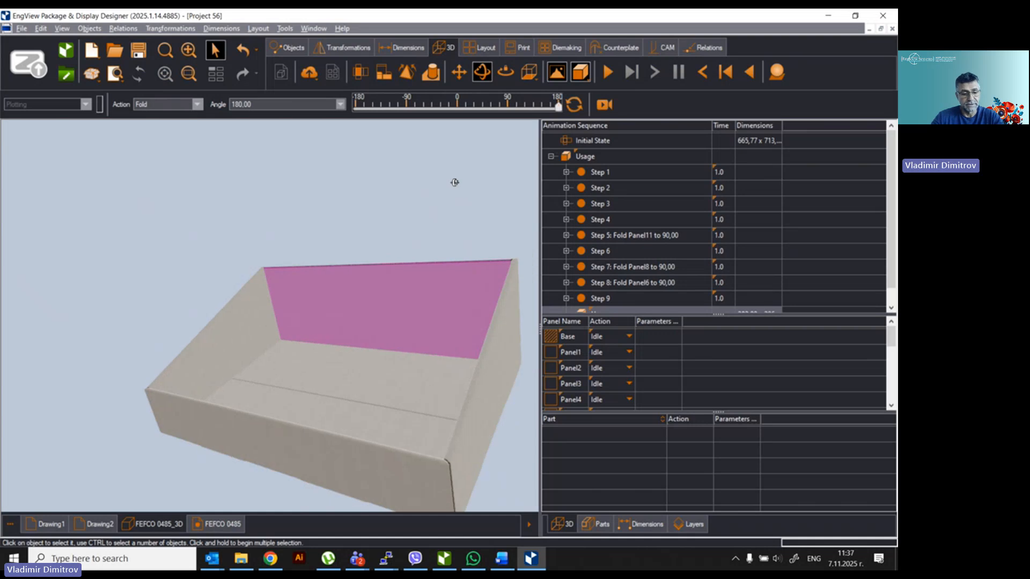
middle_click_drag(459, 181, 455, 185)
scroll(465, 291, "down", 3)
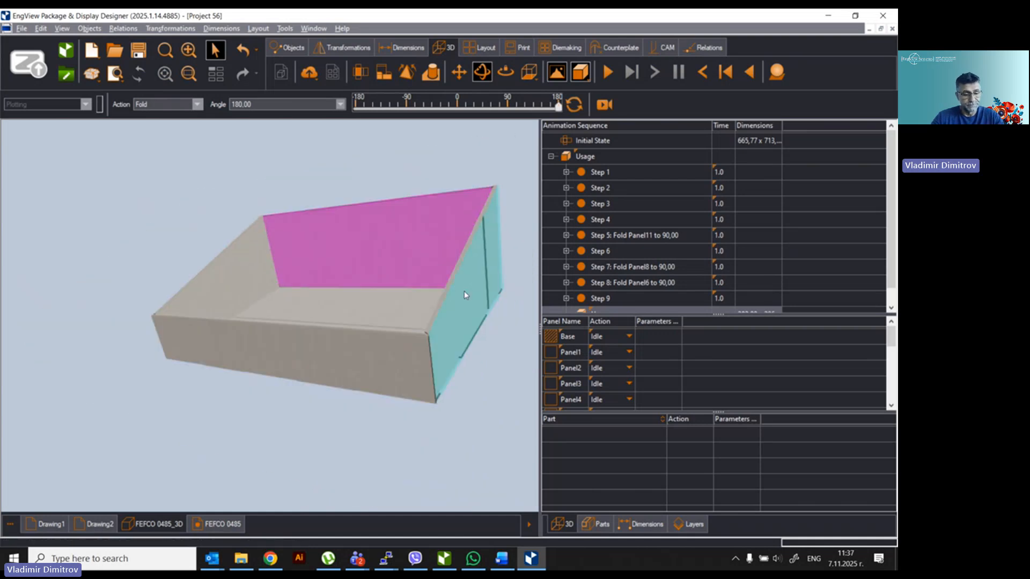
middle_click_drag(464, 291, 482, 360)
Step: Reset to the flat Initial State and switch rendering to Solid Wired
left_click(598, 142)
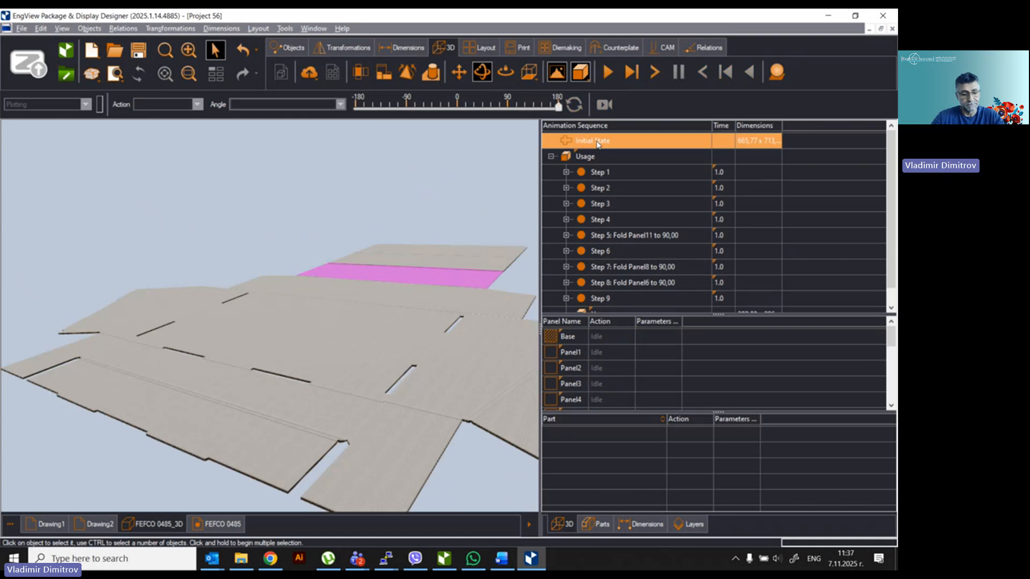
middle_click_drag(347, 159, 338, 215)
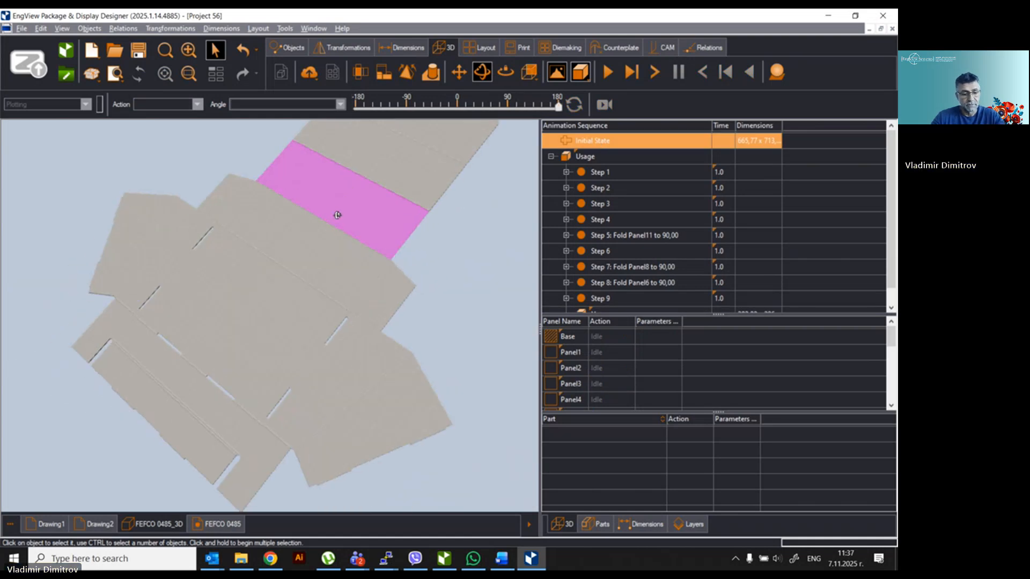
left_click(584, 76)
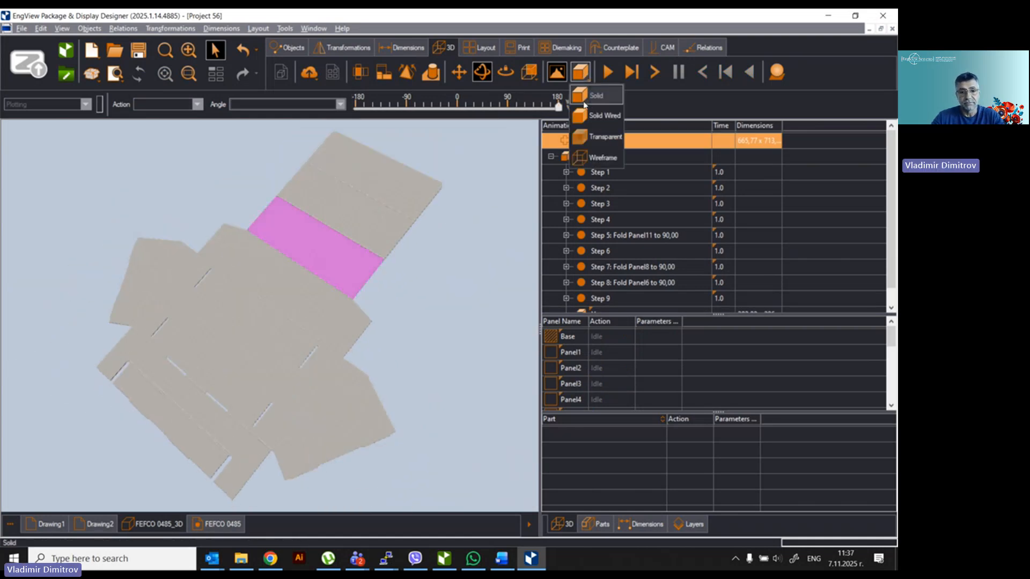
left_click(590, 139)
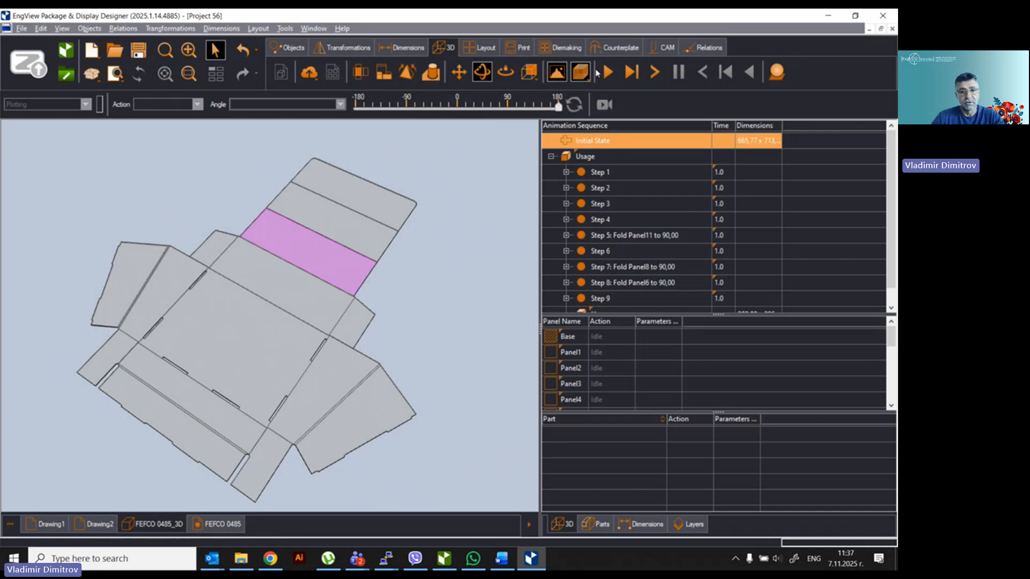
Step: Play the folding animation, then return to Drawing1 and the FEFCO 0485 dieline
left_click(608, 72)
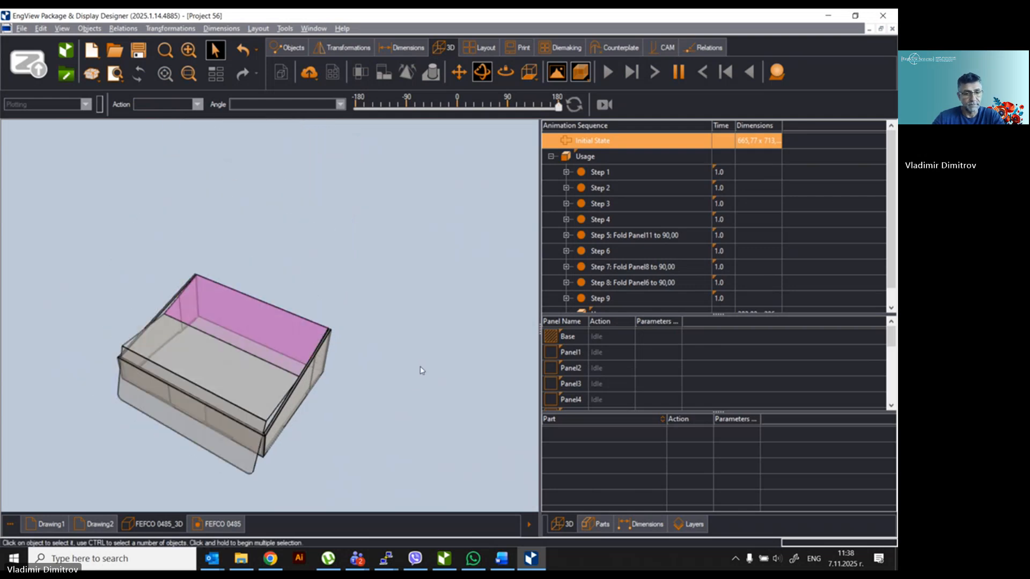
left_click(377, 422)
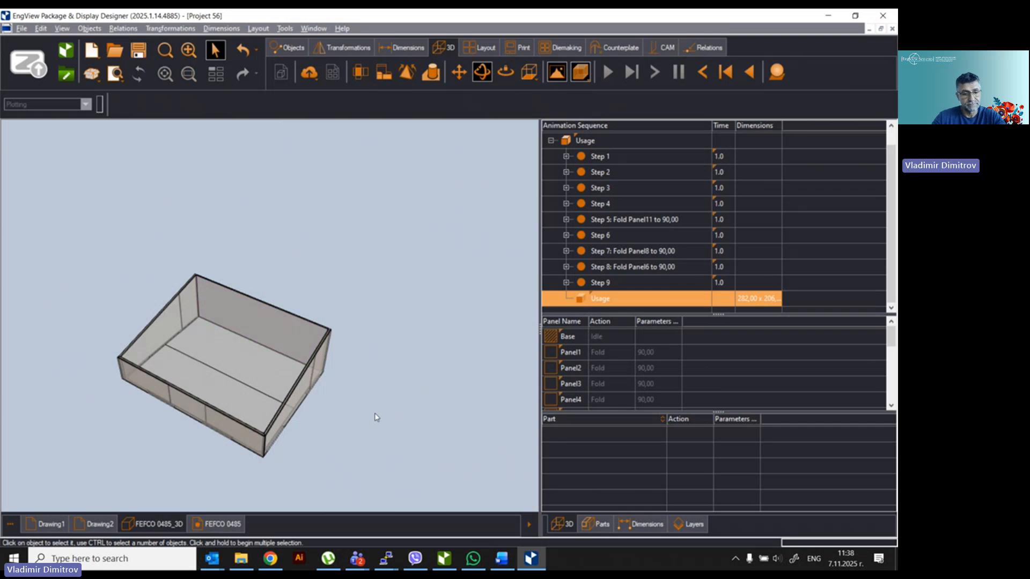
key("F4")
left_click_drag(399, 395, 441, 396)
left_click(46, 525)
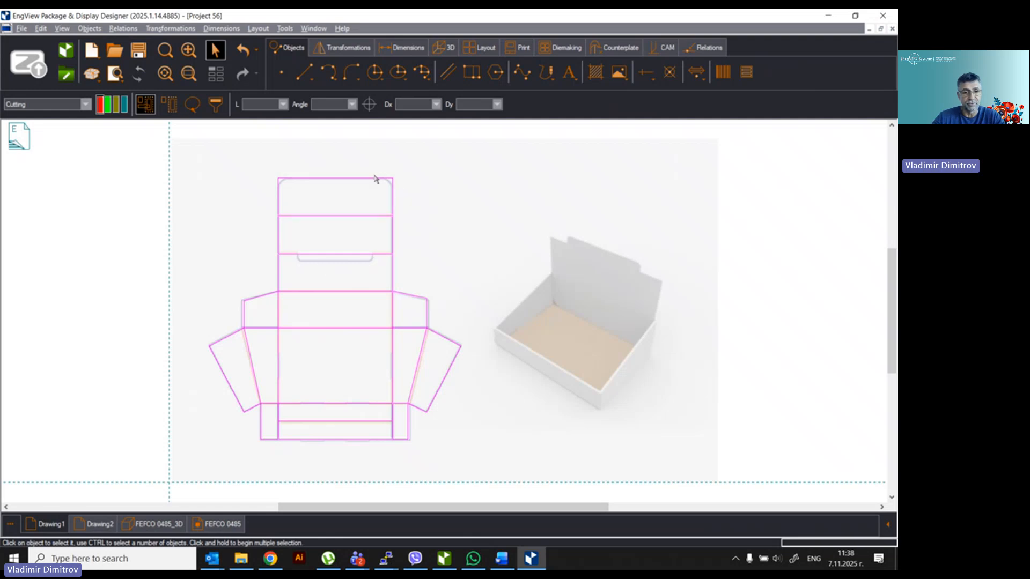
left_click(209, 524)
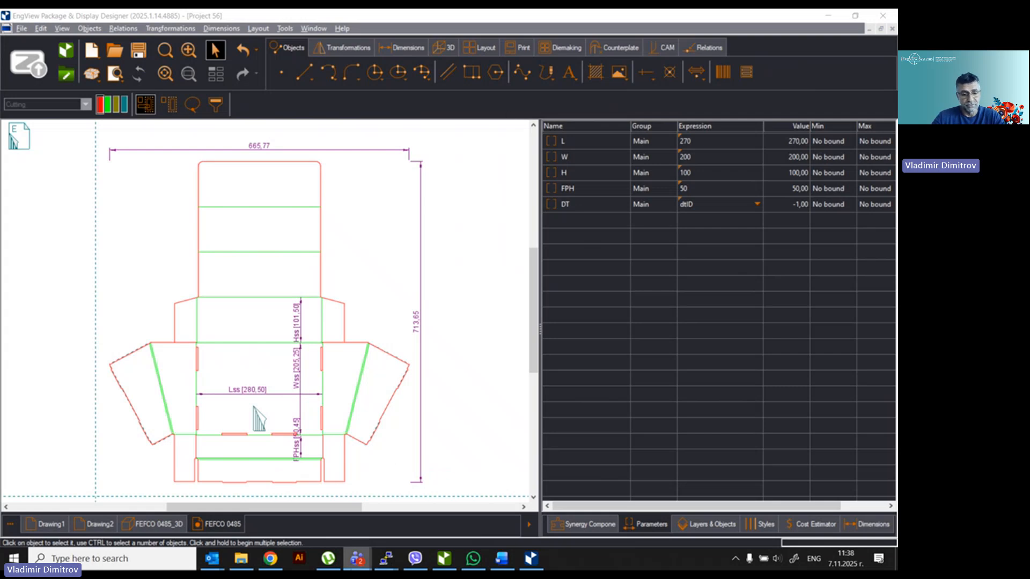
Step: Bring the Teams meeting forward and reveal More > Record and transcribe > Stop recording
mouse_move(357, 564)
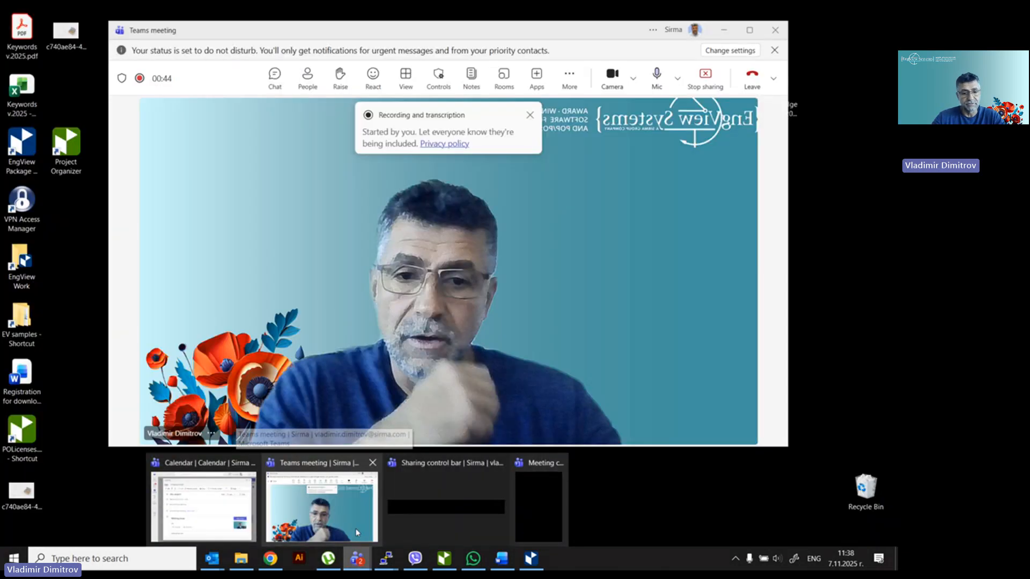
left_click(356, 531)
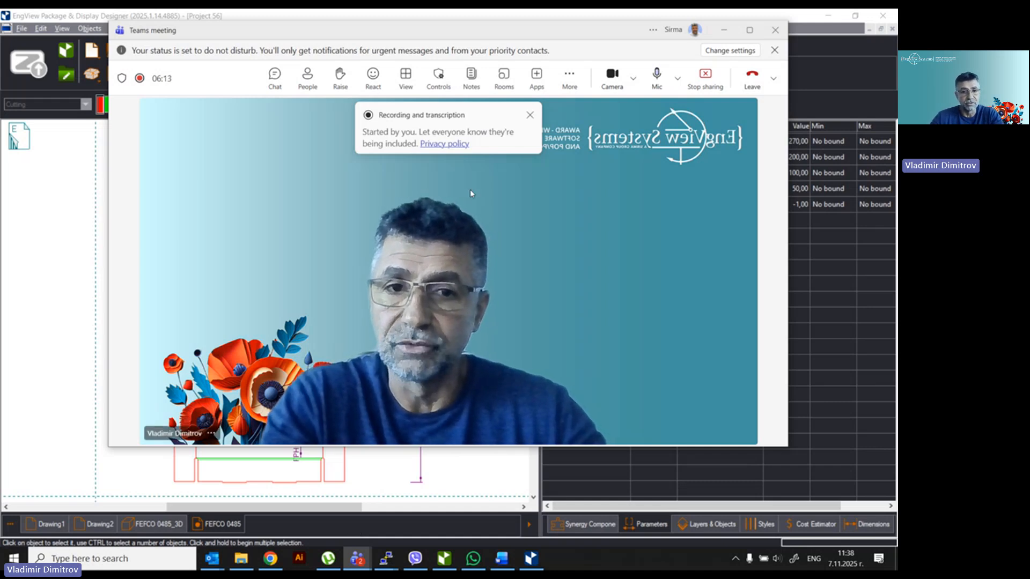
left_click(570, 78)
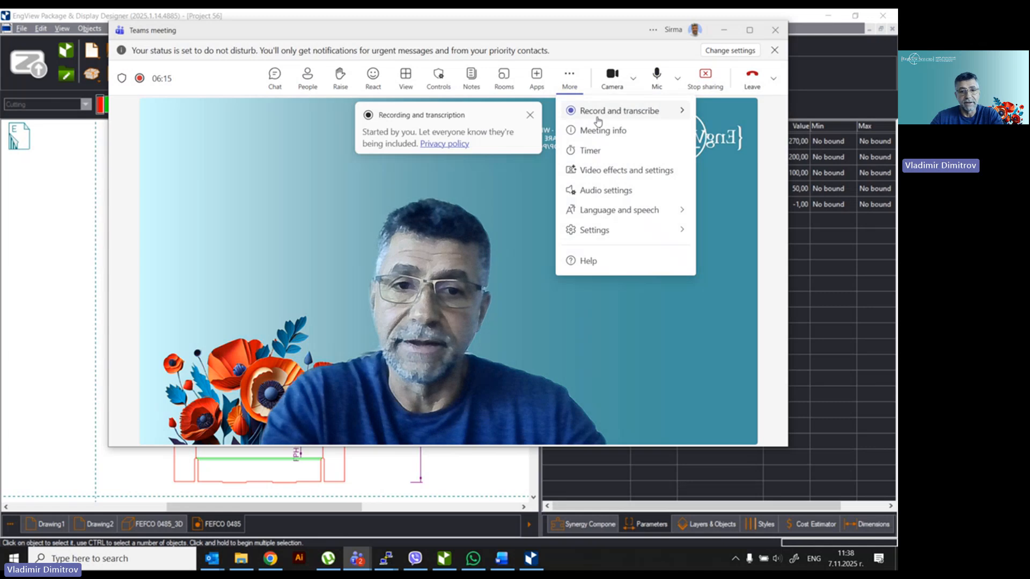
mouse_move(593, 111)
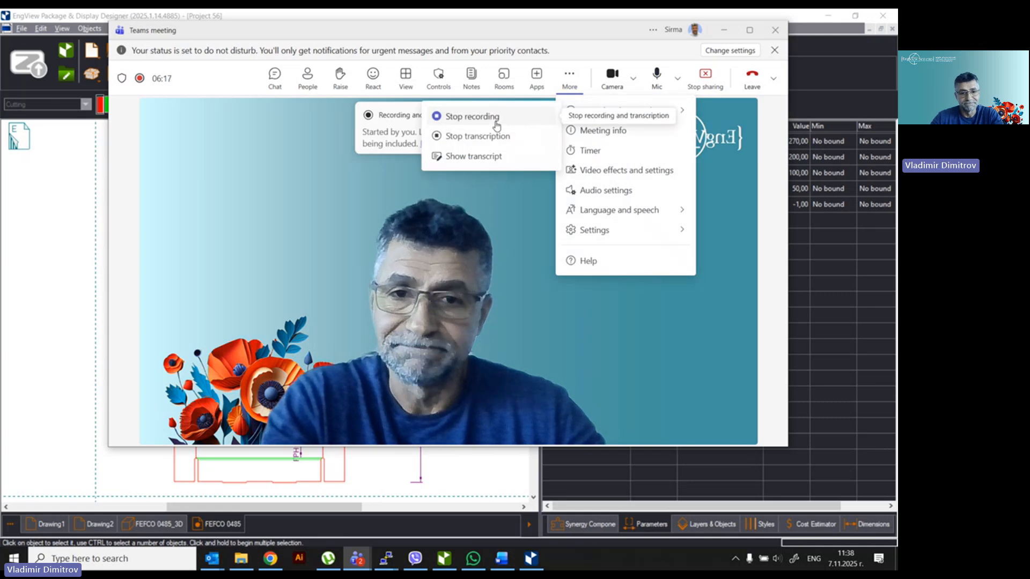